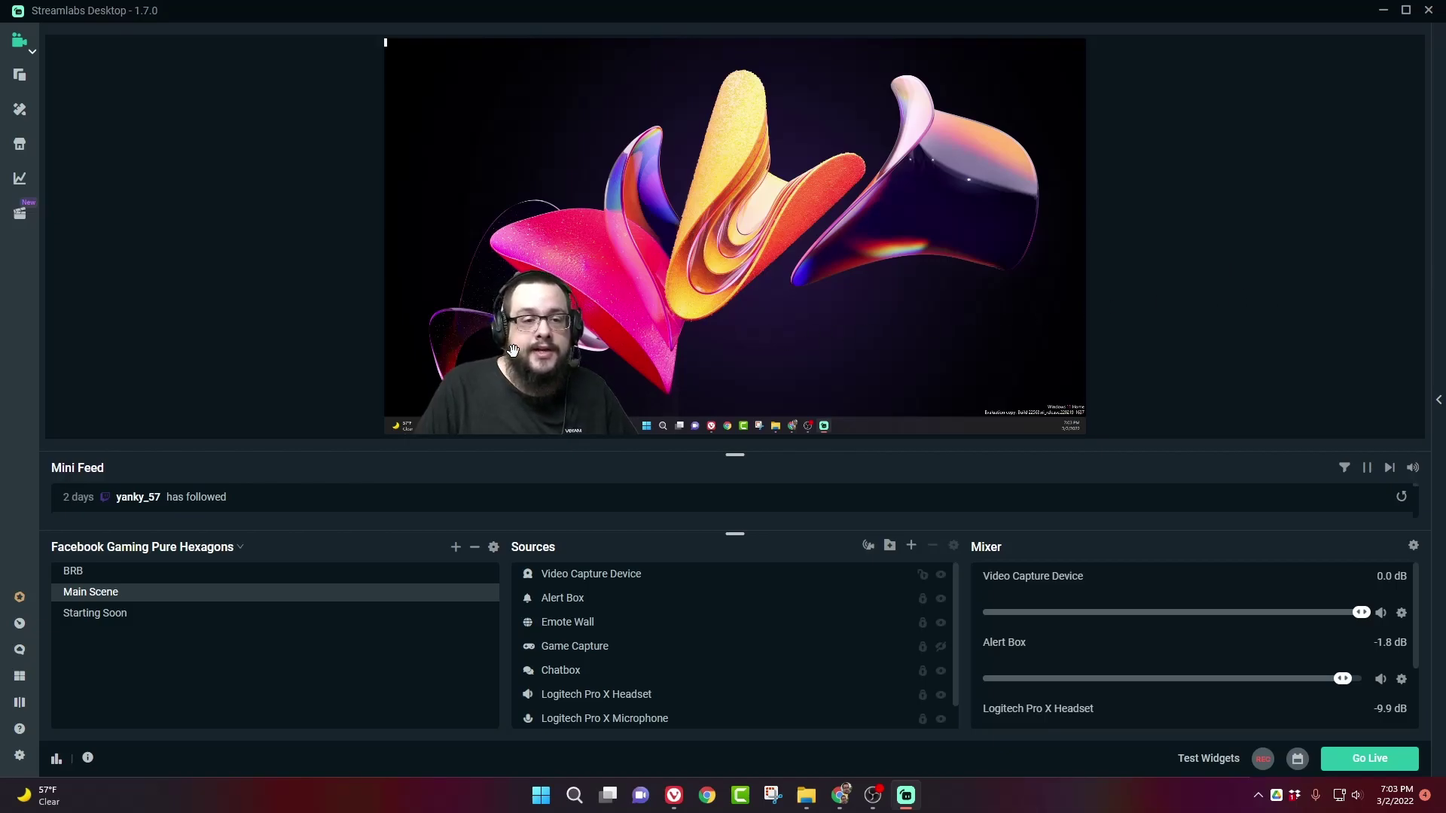
Select the old Video Capture Device webcam in the preview, delete it and confirm the removal.
drag(525, 384, 561, 301)
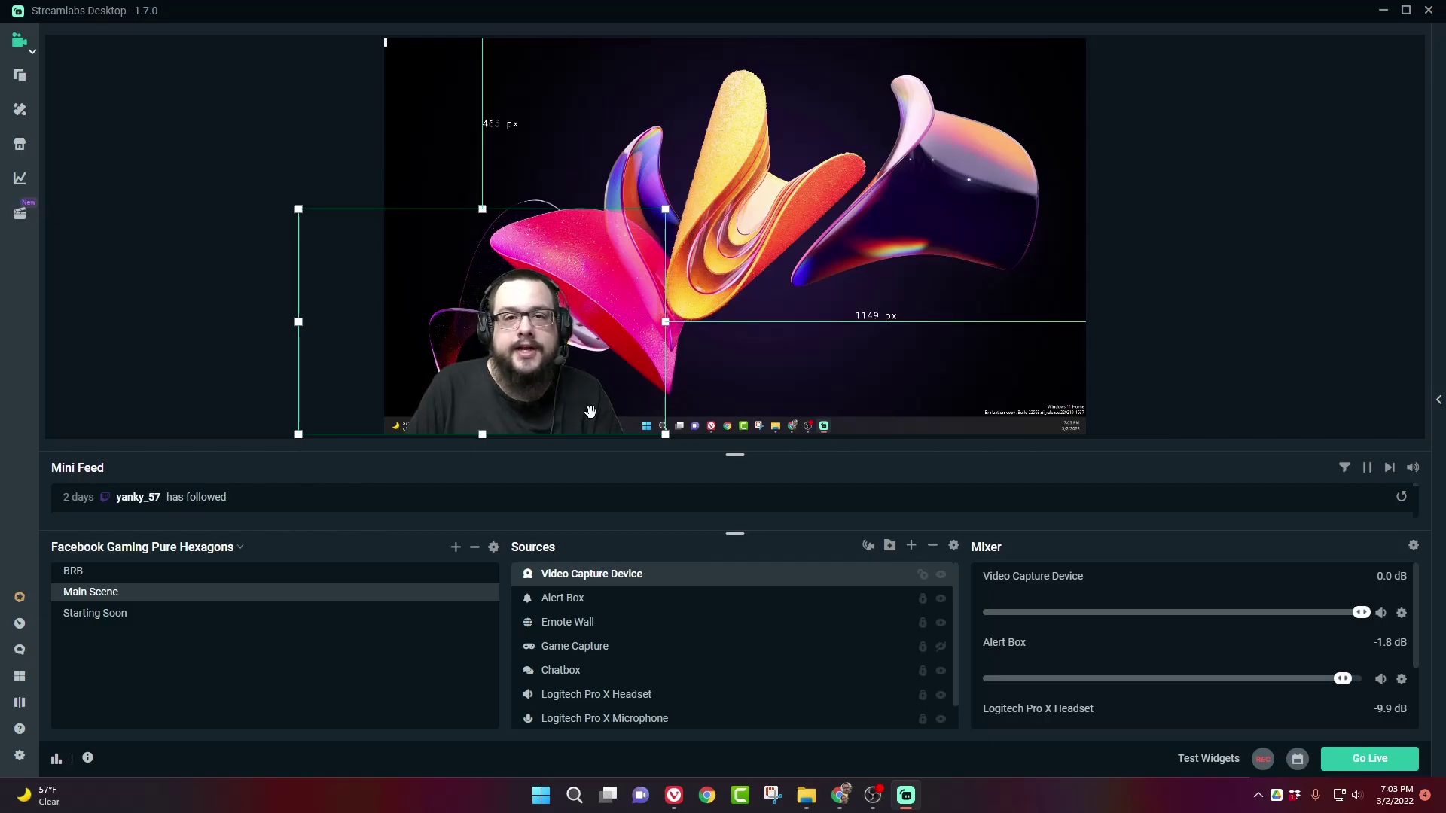
key(Delete)
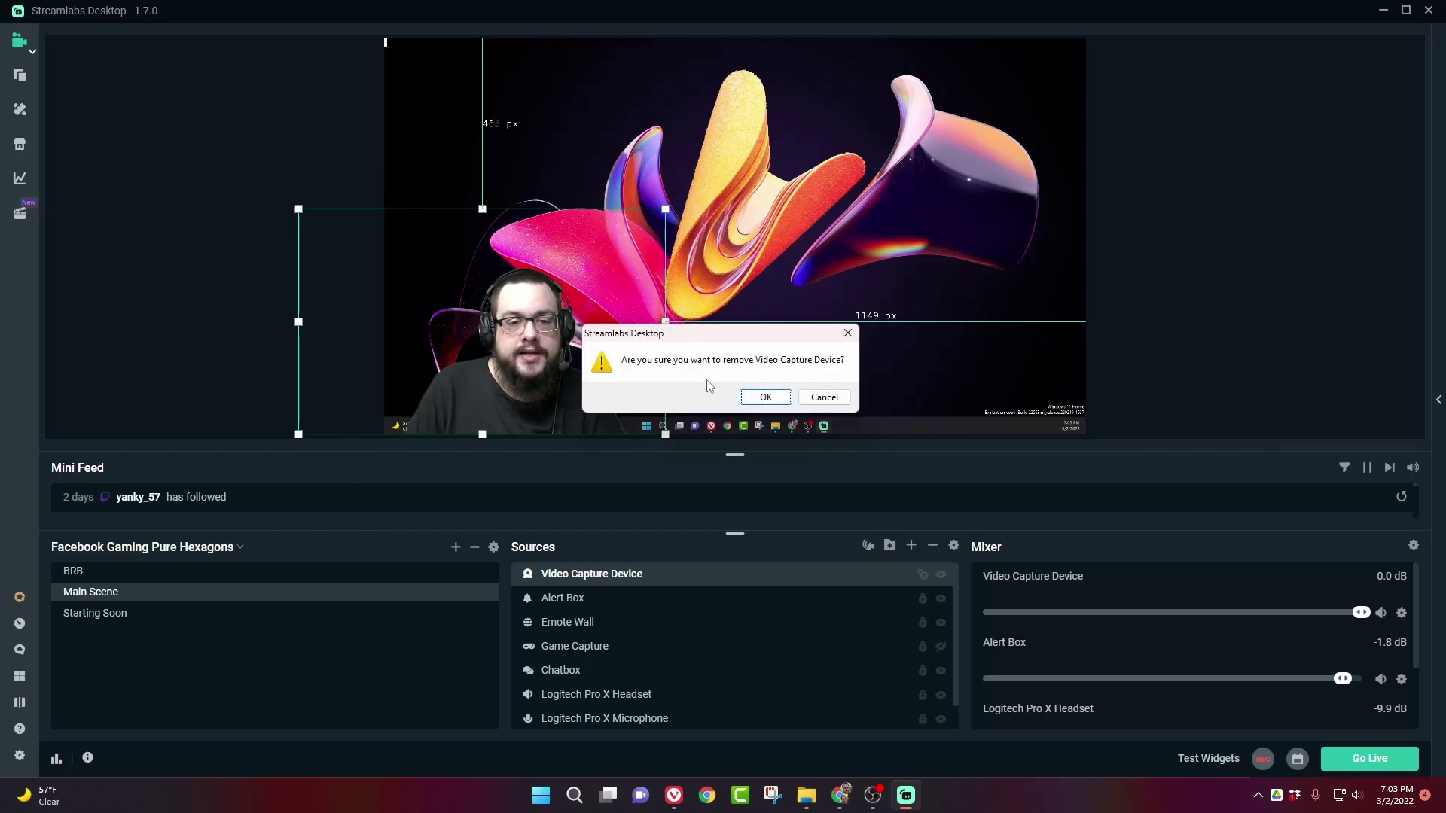
click(775, 402)
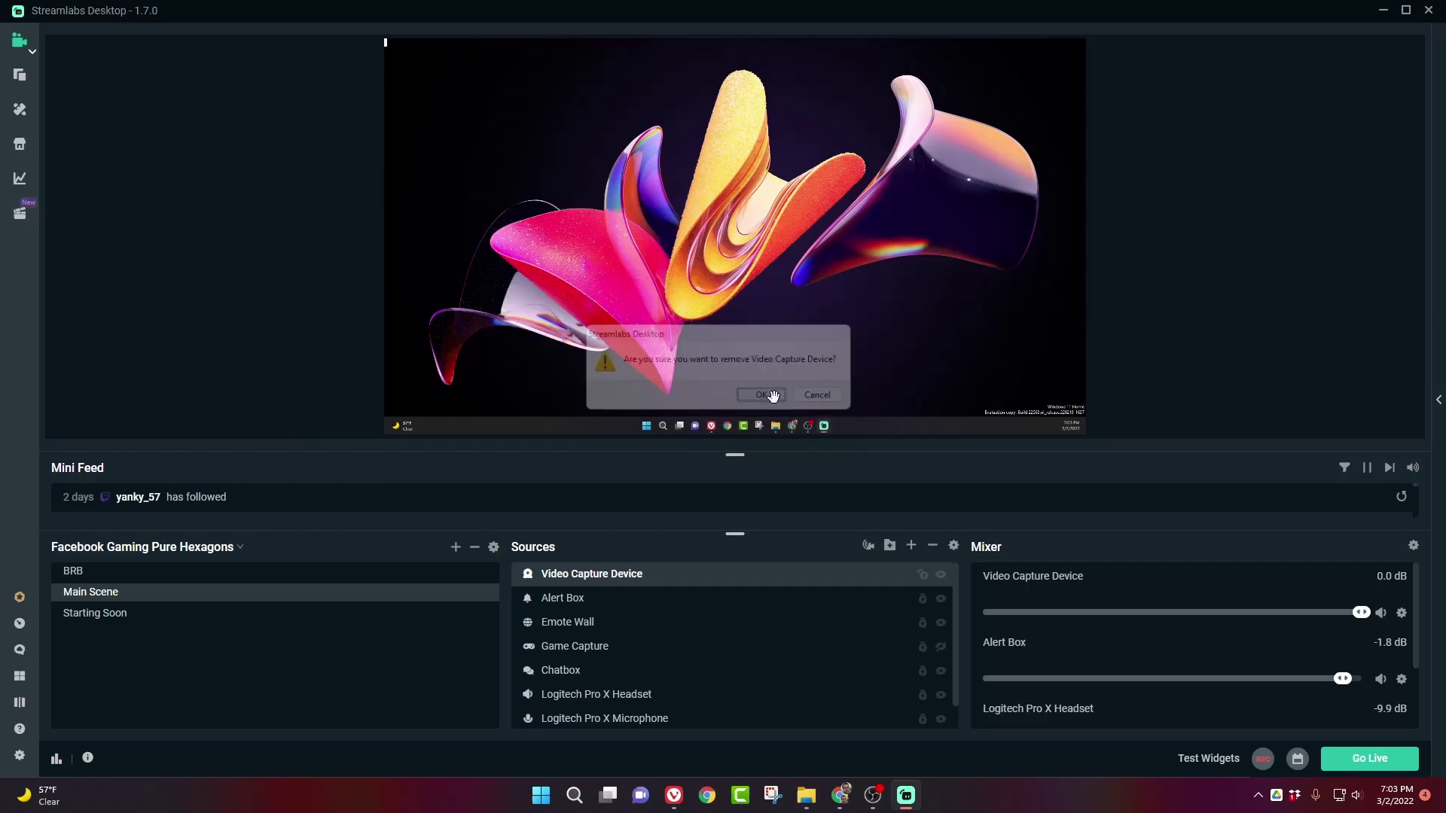
Add a Video Capture Device source with its default name, set to the Anker PowerConf C200 camera.
click(912, 546)
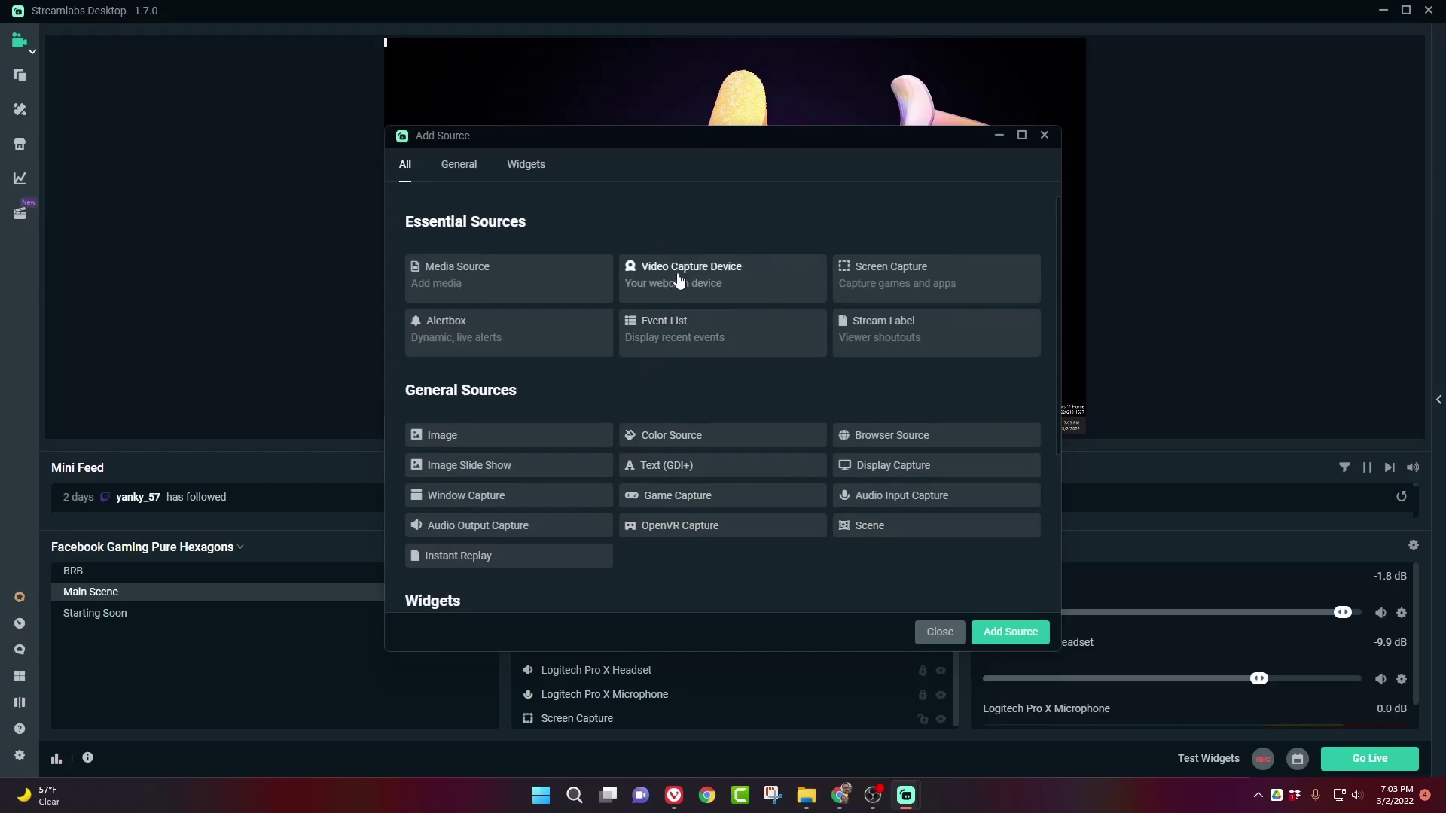
click(679, 281)
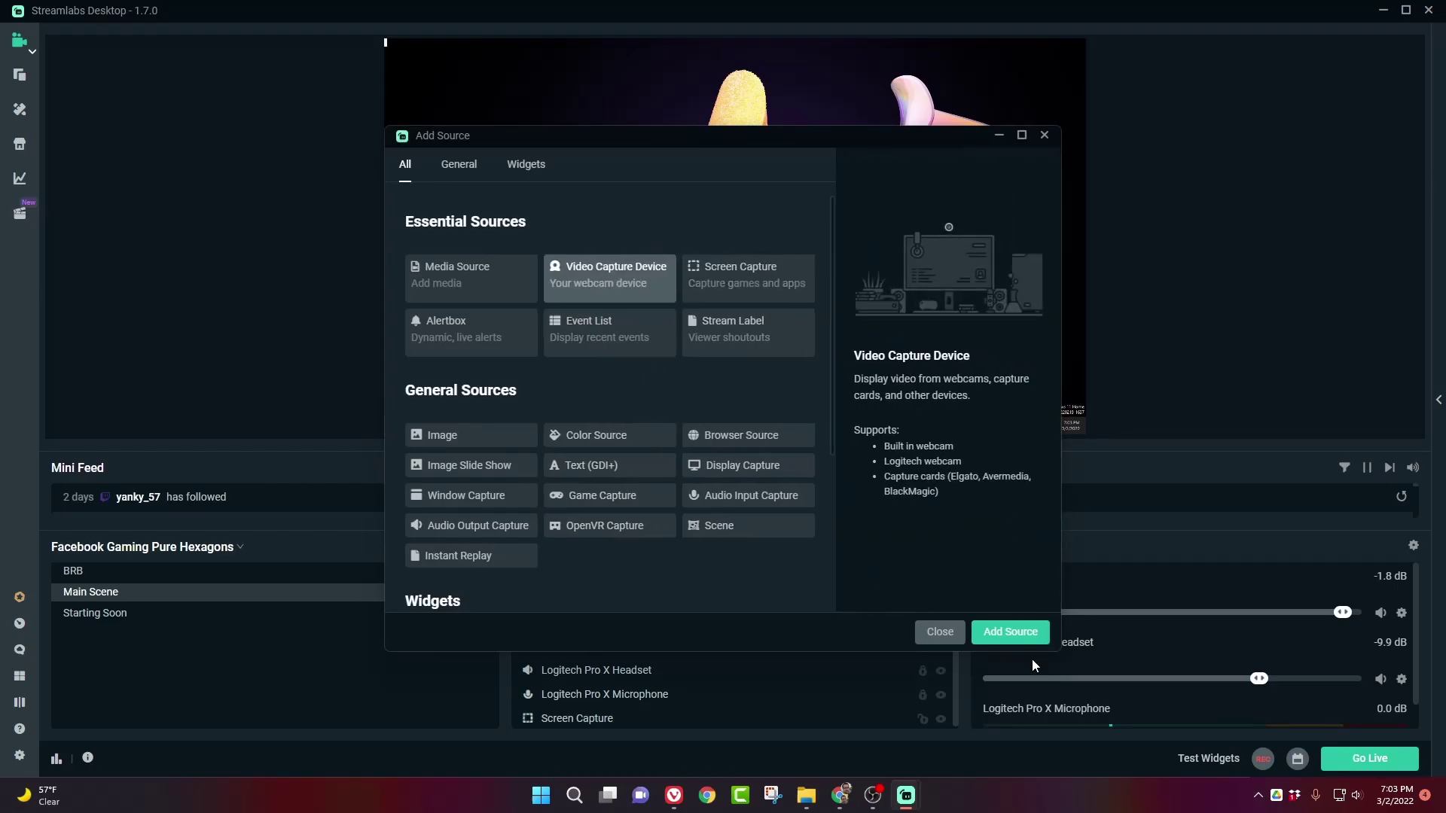
click(1010, 631)
click(904, 491)
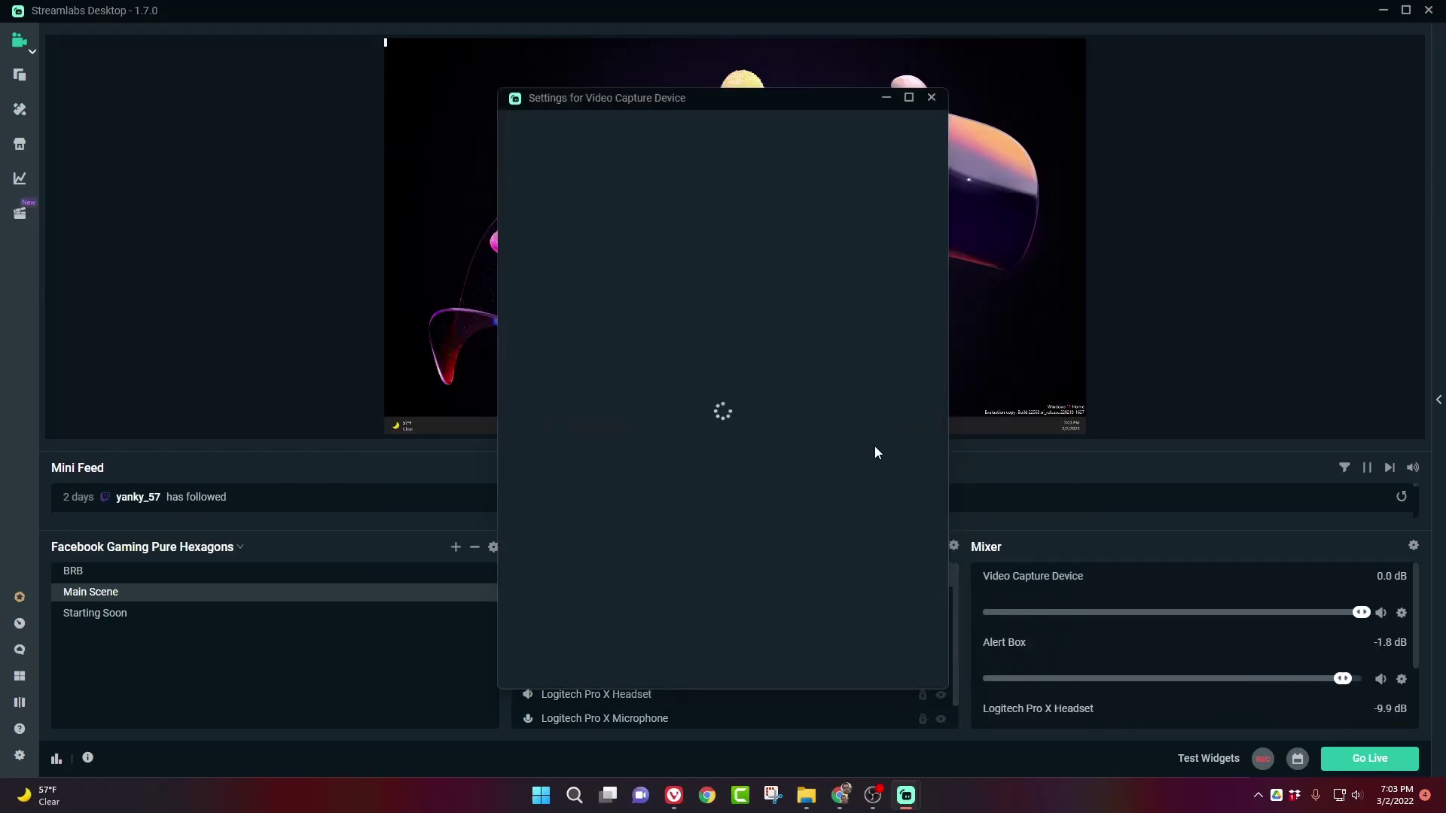
click(766, 293)
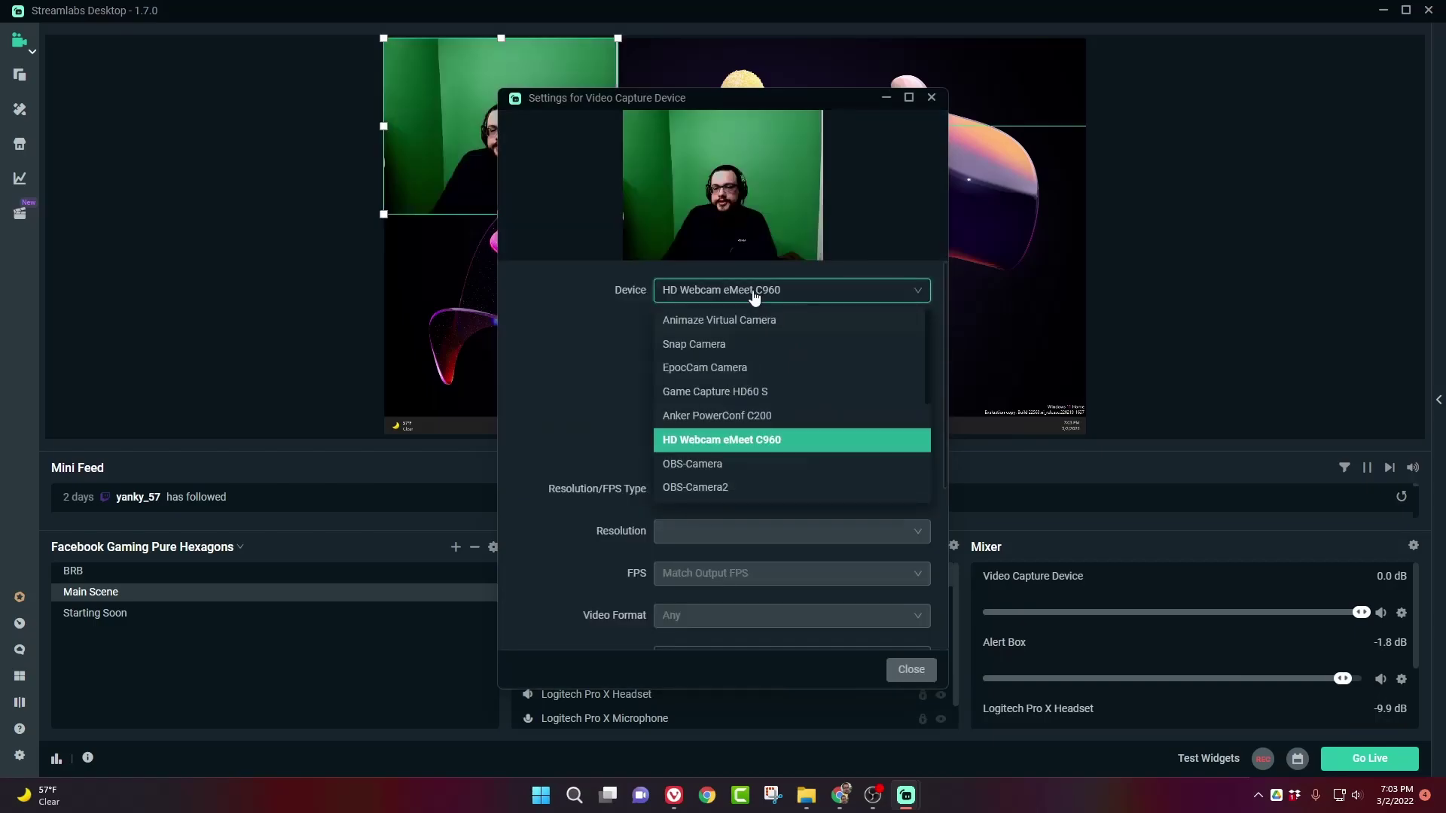
click(757, 420)
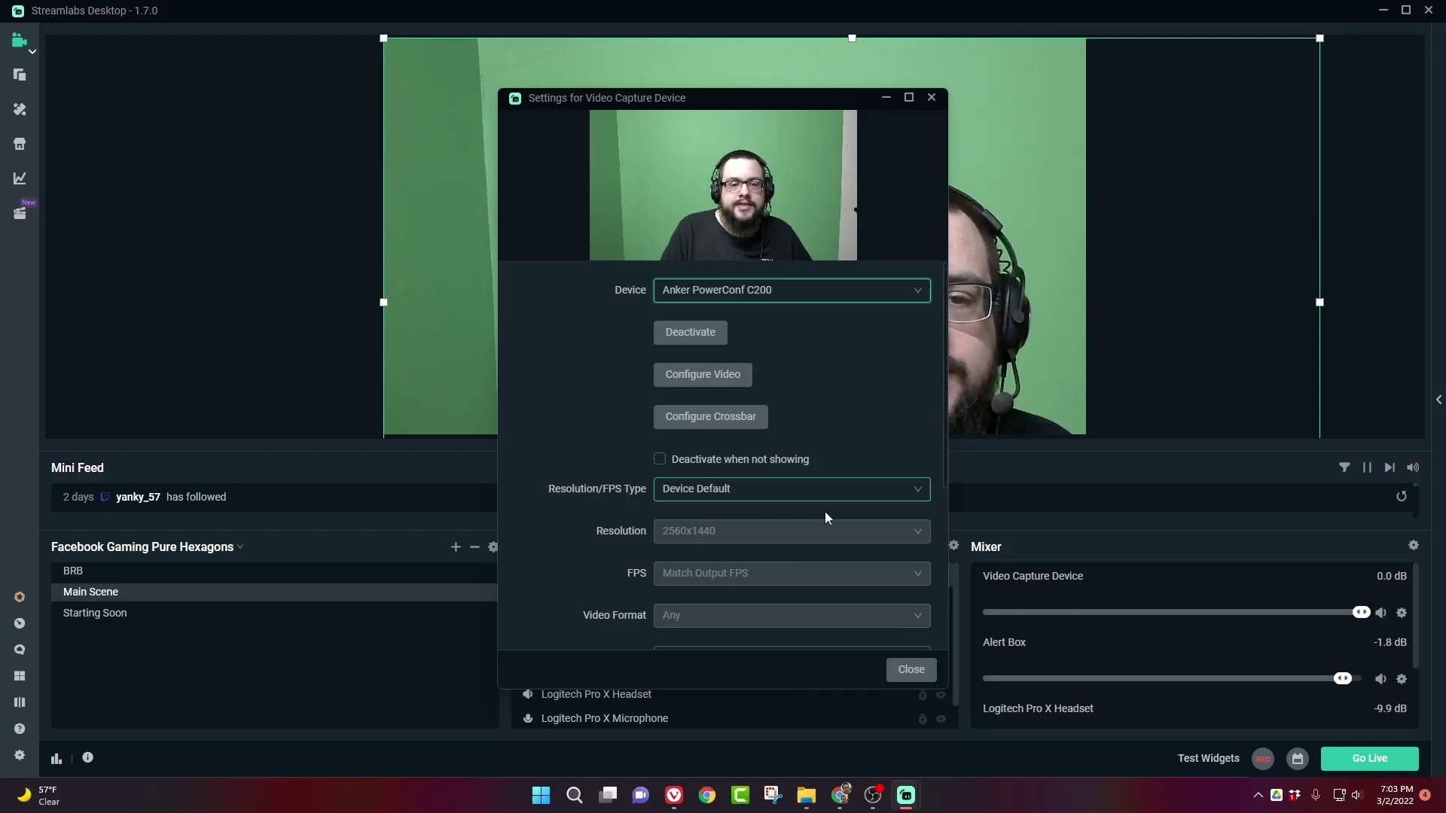
Resize the Anker webcam to fill most of the canvas and crop the pale strip off its right edge.
click(910, 670)
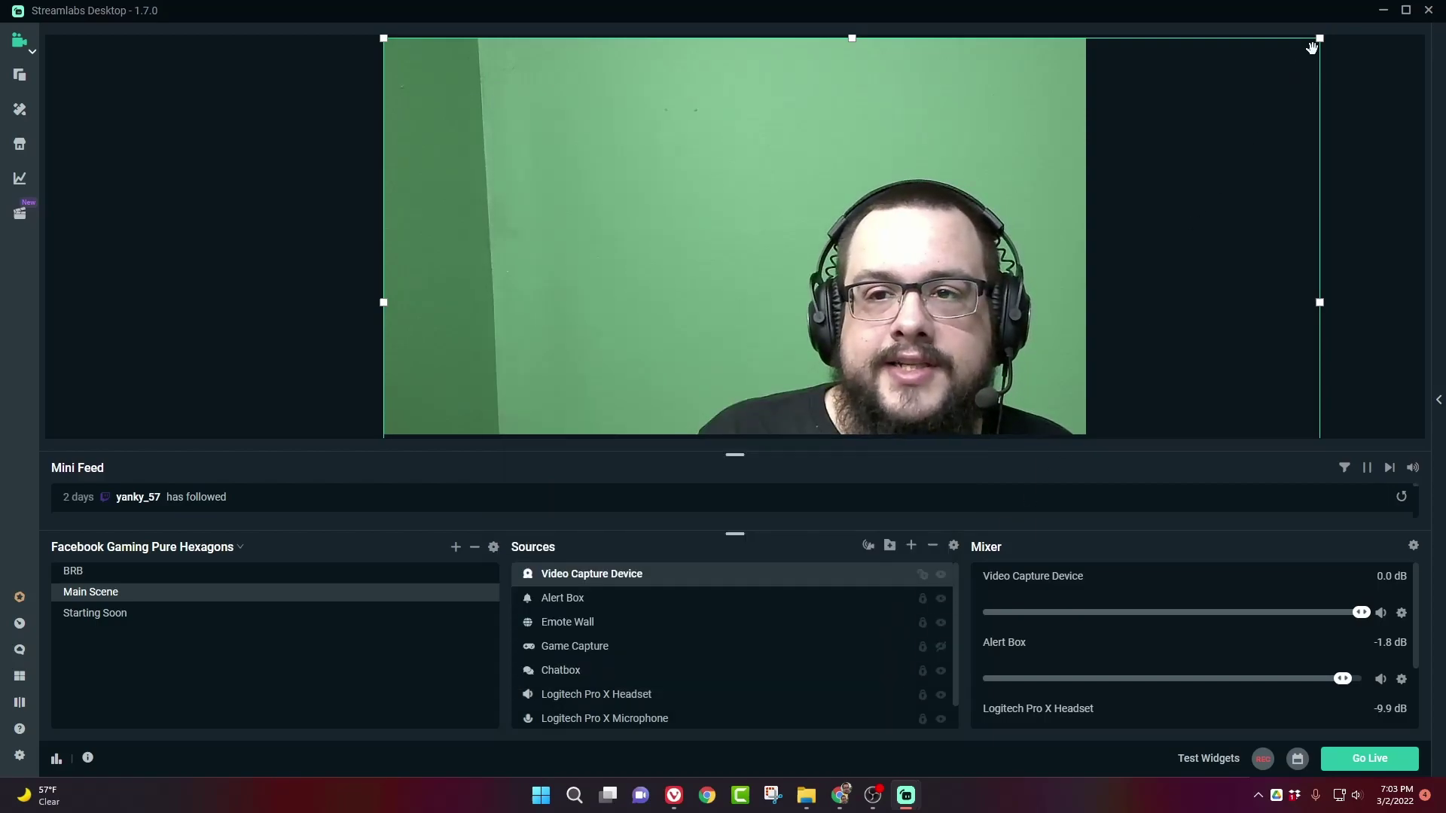
drag(1320, 38, 885, 208)
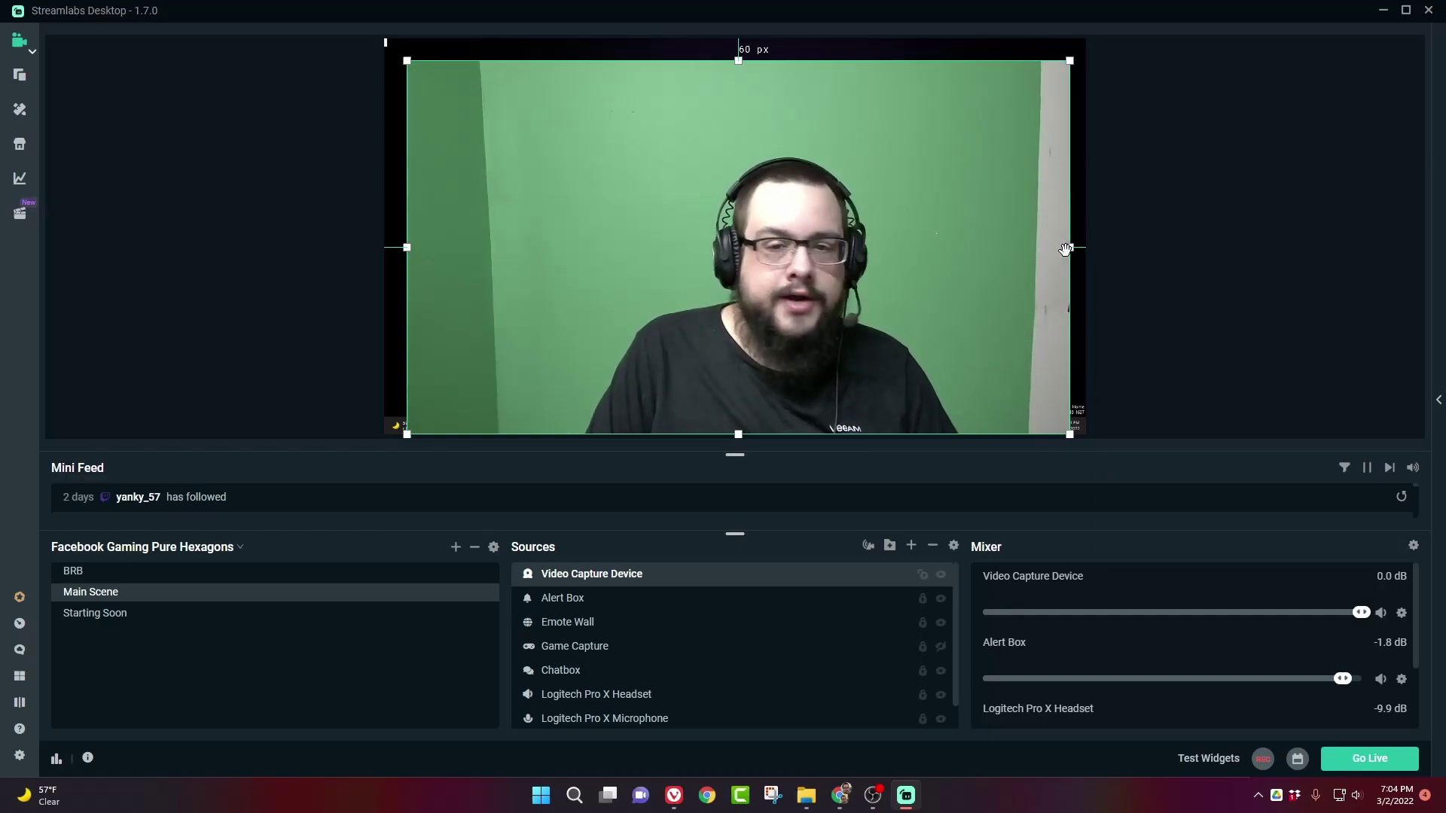
drag(1068, 248, 1023, 249)
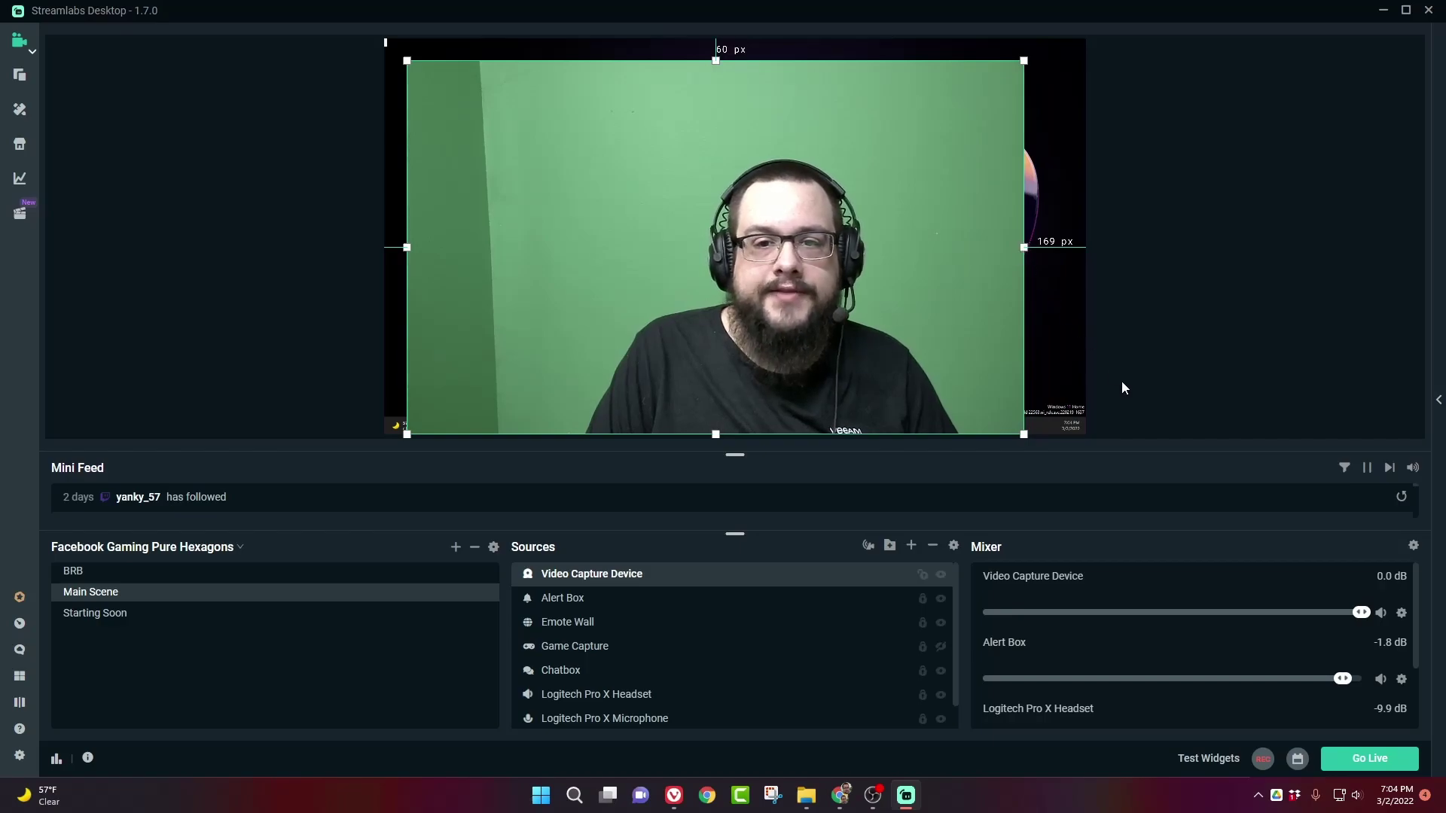
drag(708, 303, 722, 292)
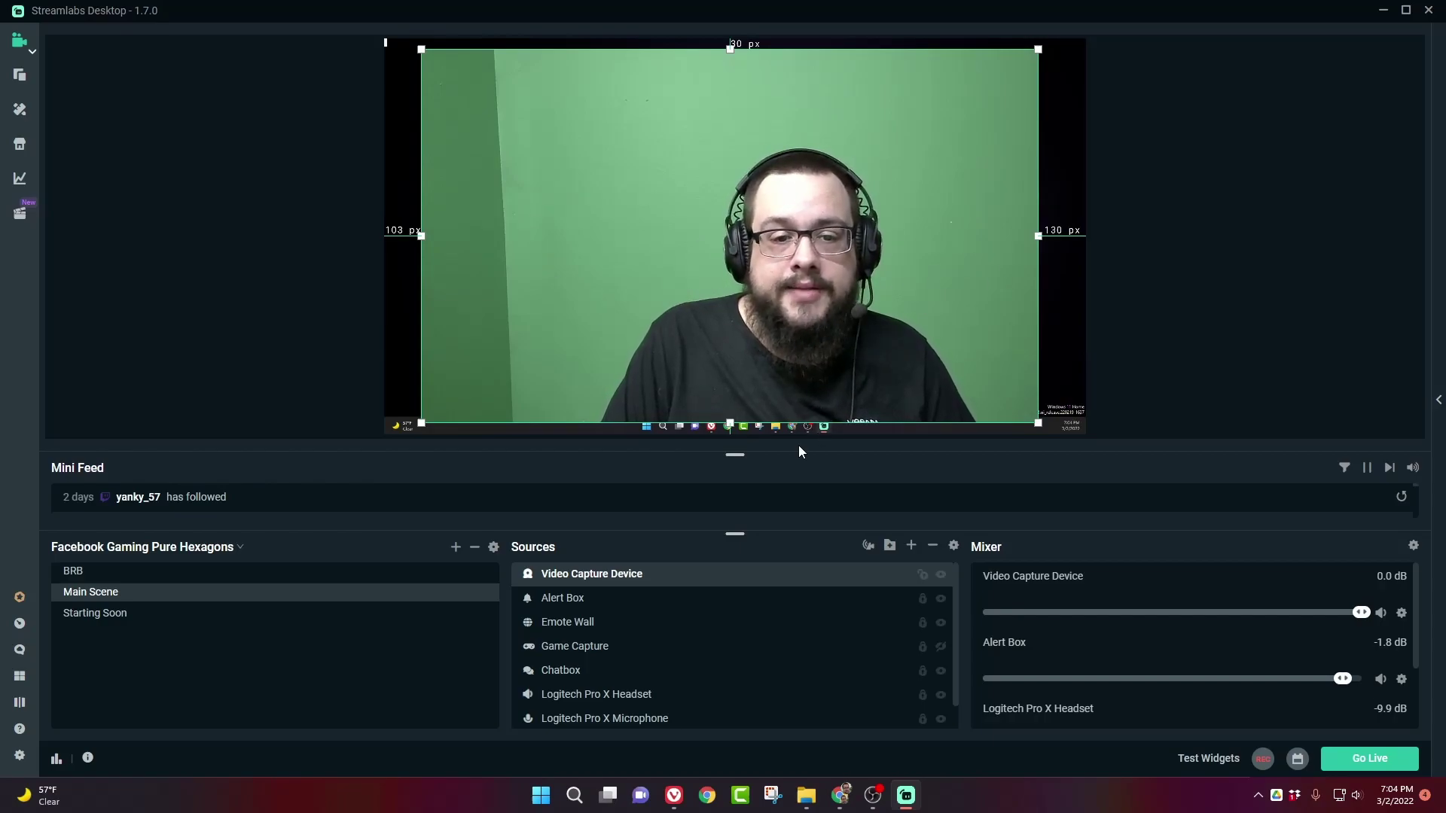
Add a Chroma Key filter to the Video Capture Device source through its filter editor.
right_click(616, 576)
mouse_move(730, 457)
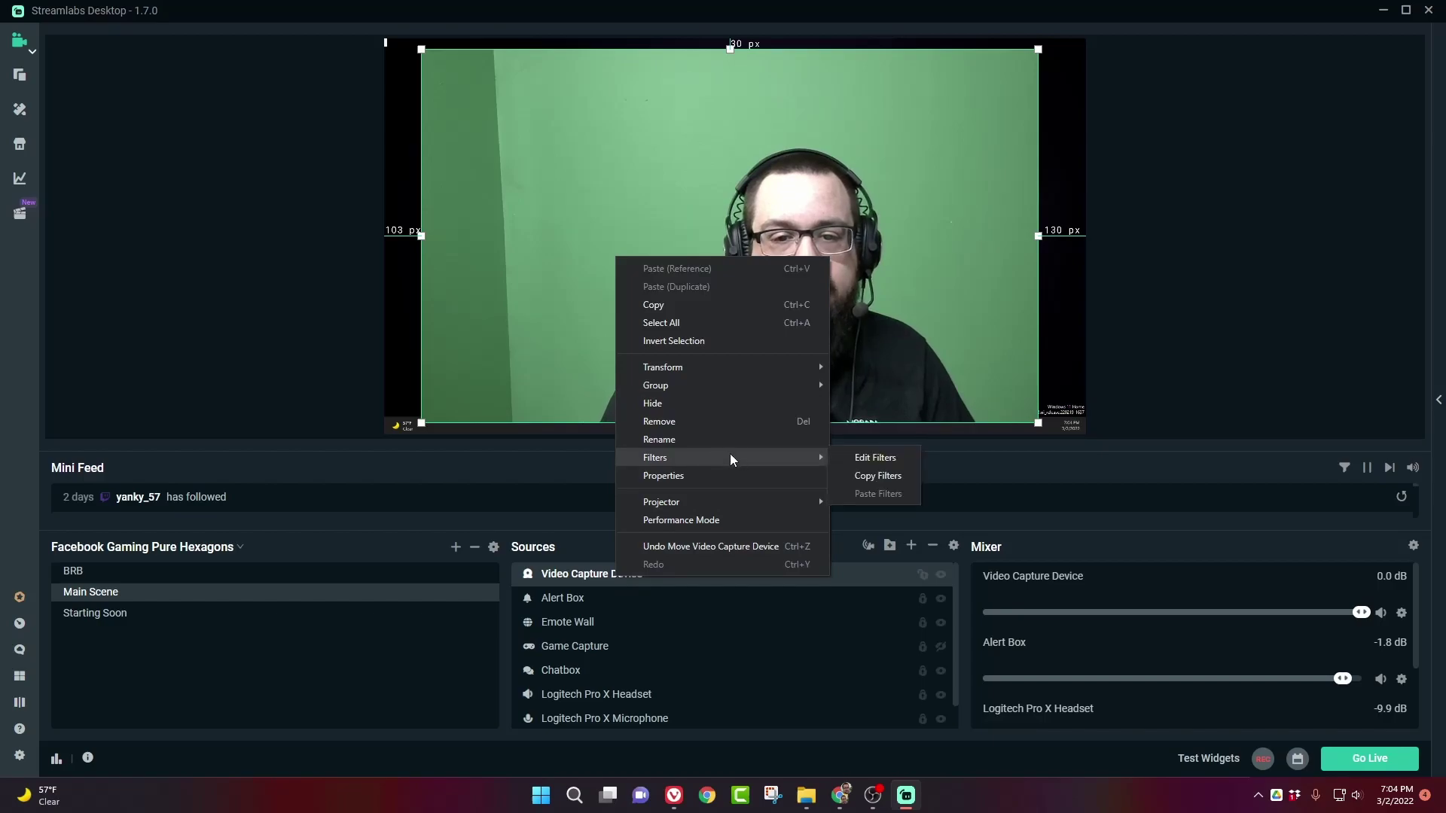
click(865, 461)
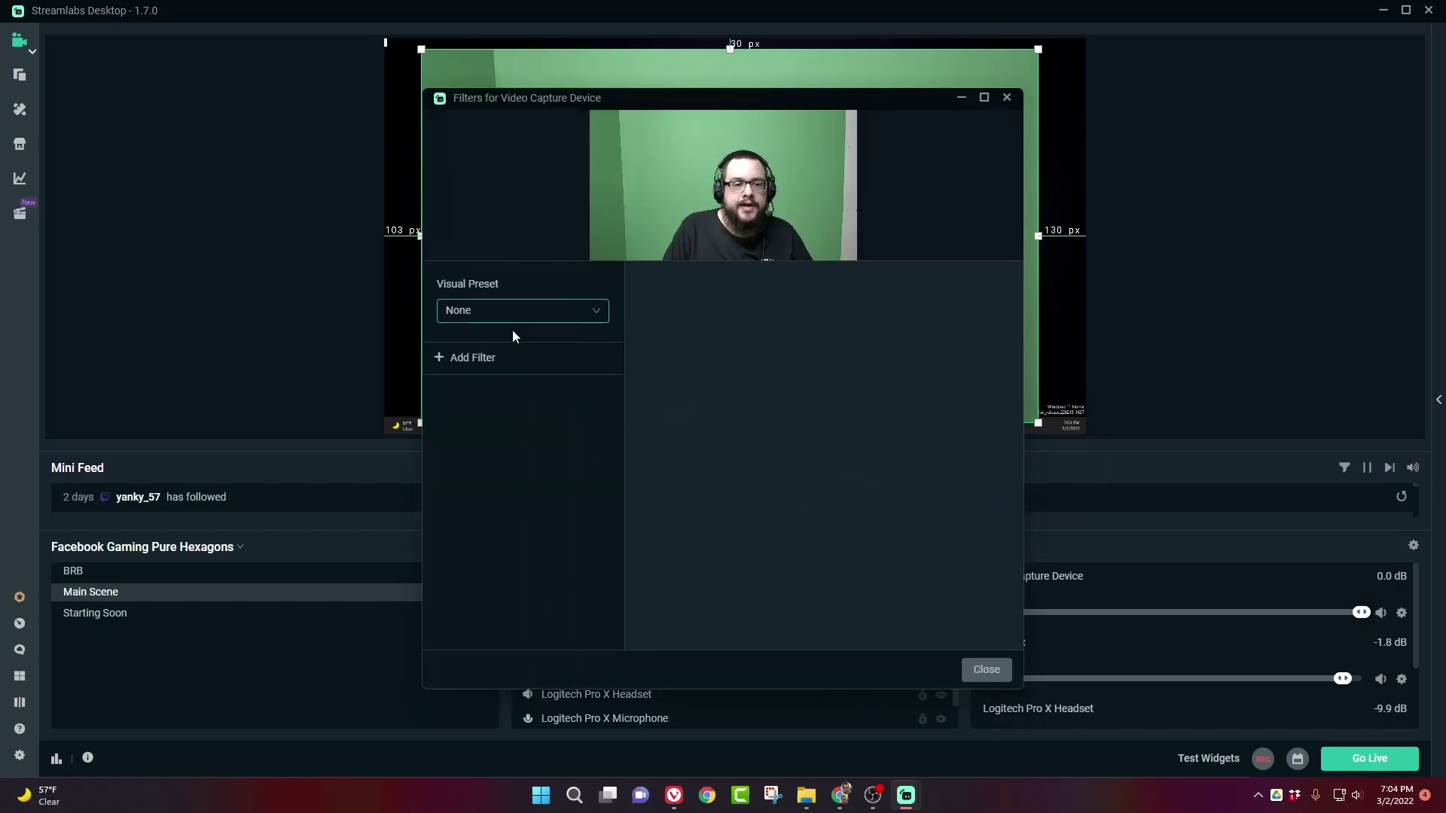
click(485, 356)
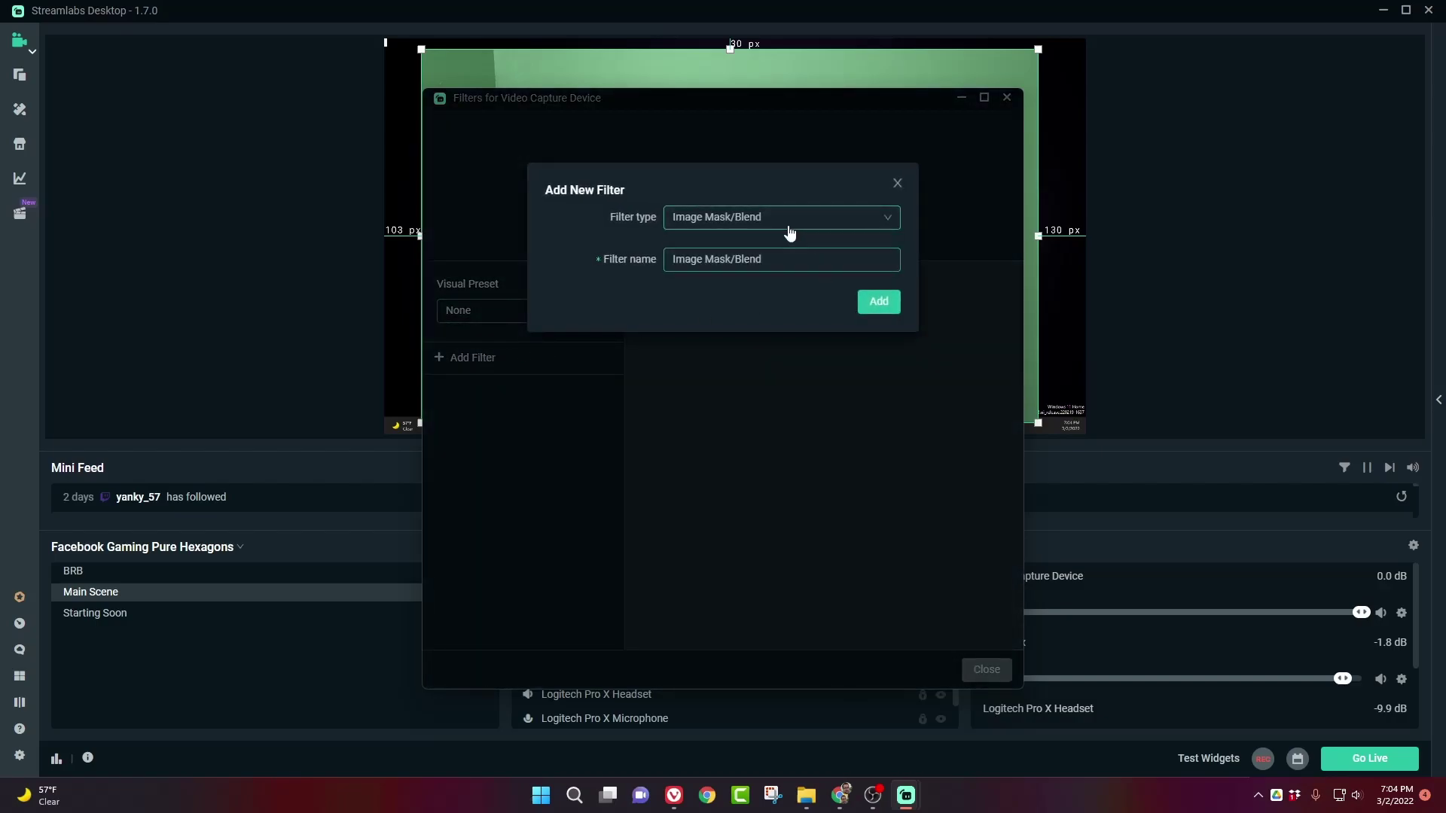
click(786, 228)
scroll(786, 325, down, 1)
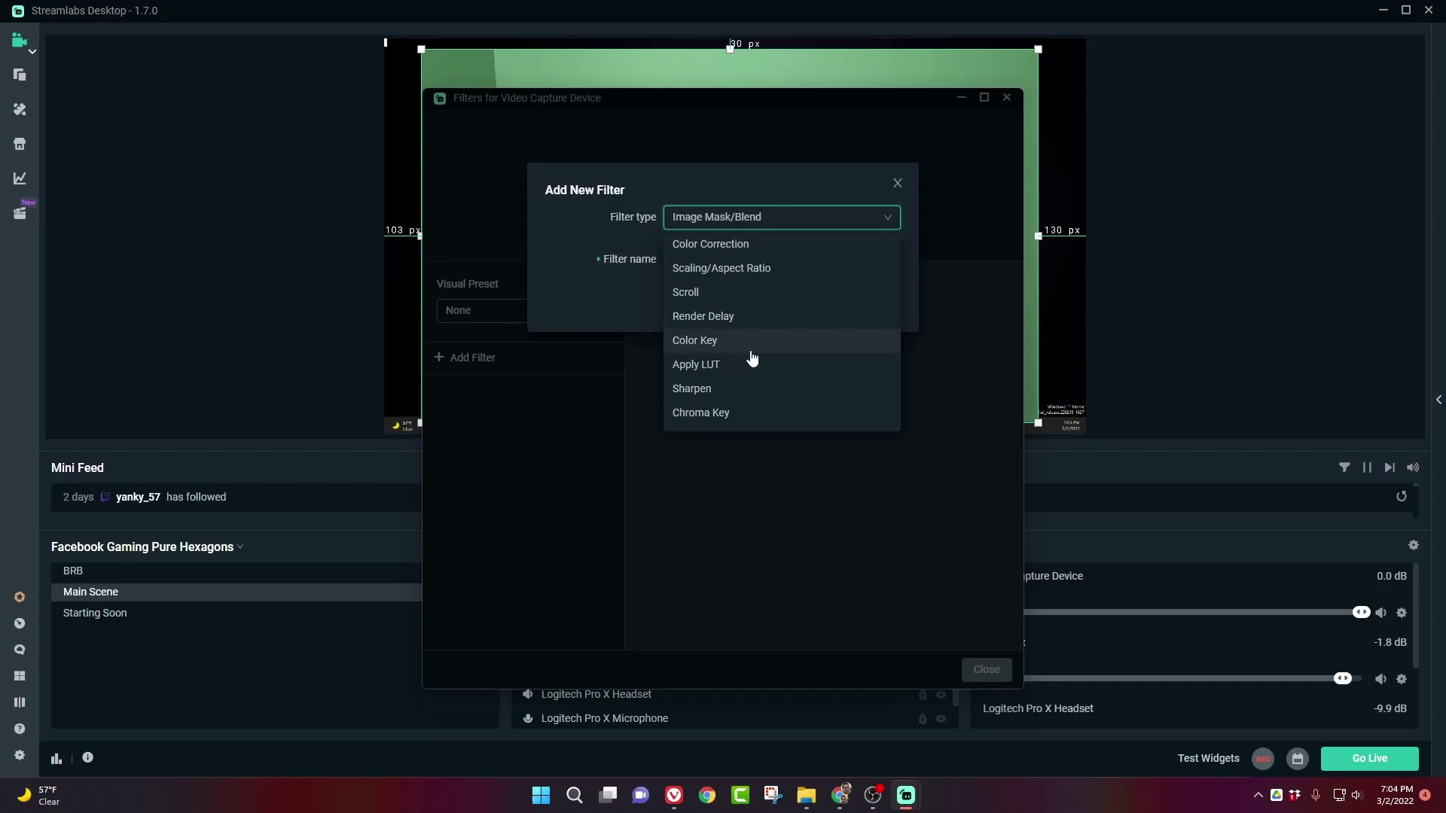
scroll(751, 357, down, 1)
click(715, 339)
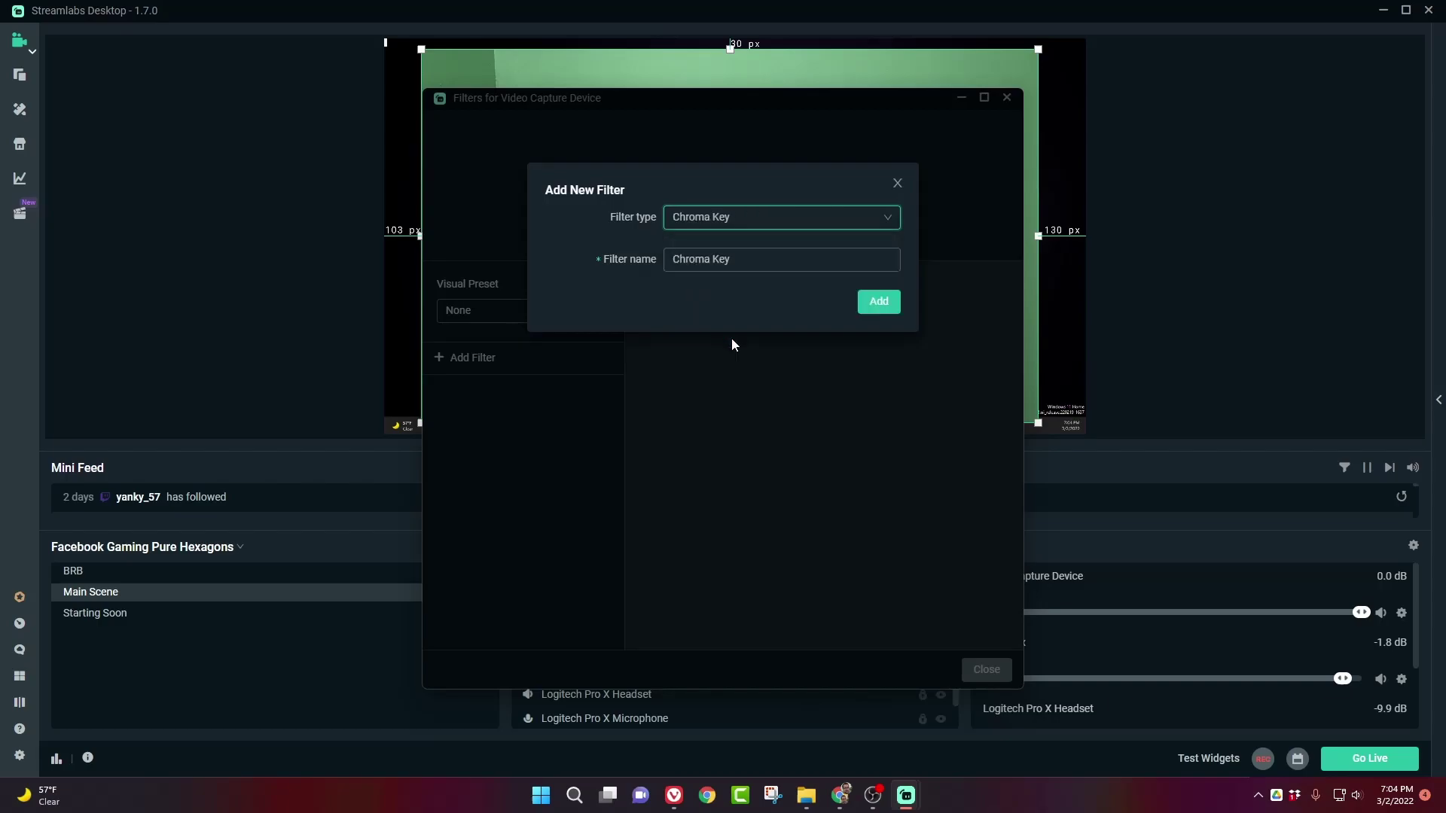
click(877, 303)
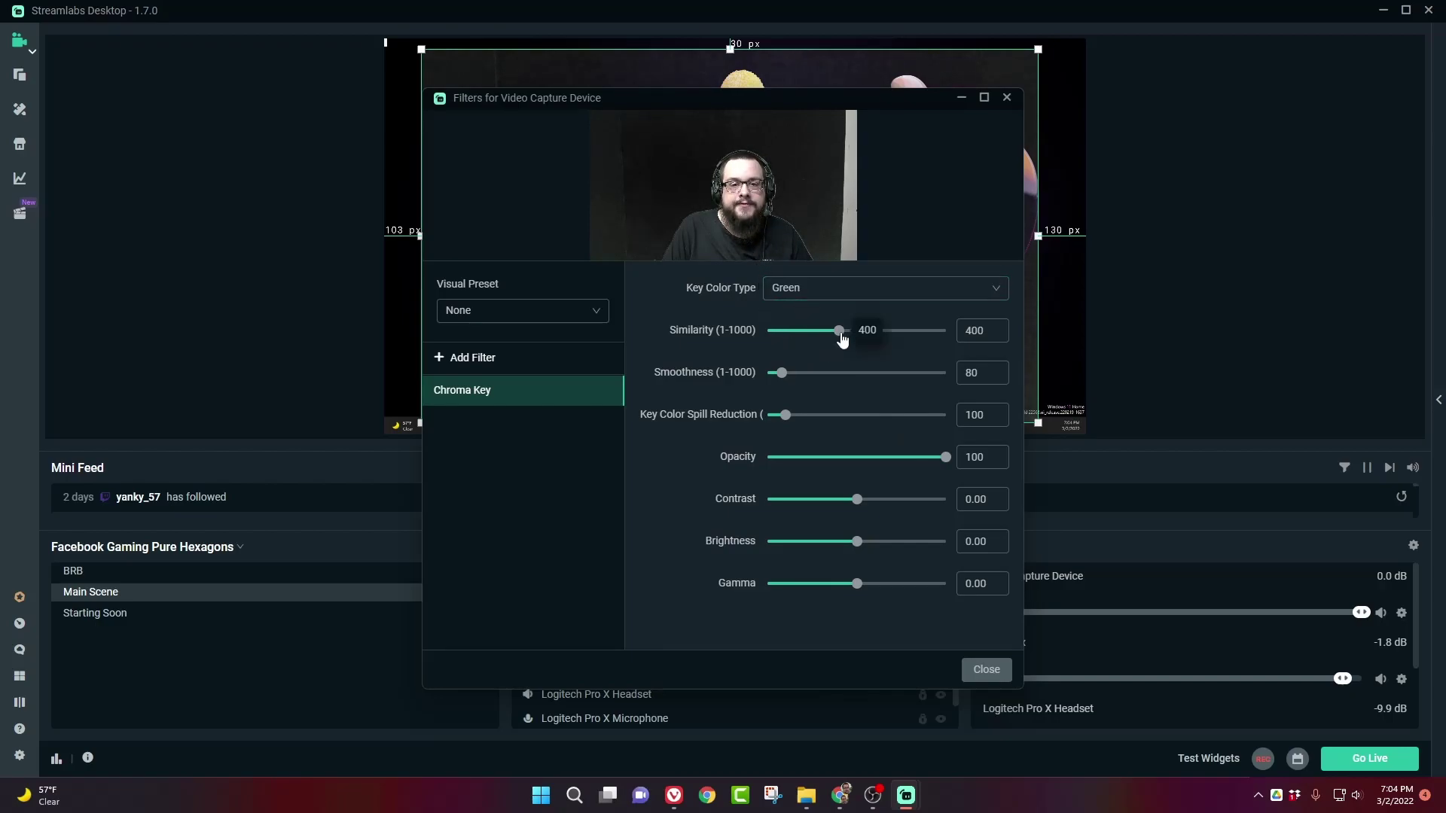
Drop Similarity and Smoothness to 1 and sample the green backdrop as custom key colour #6fab7fff.
drag(831, 339, 709, 331)
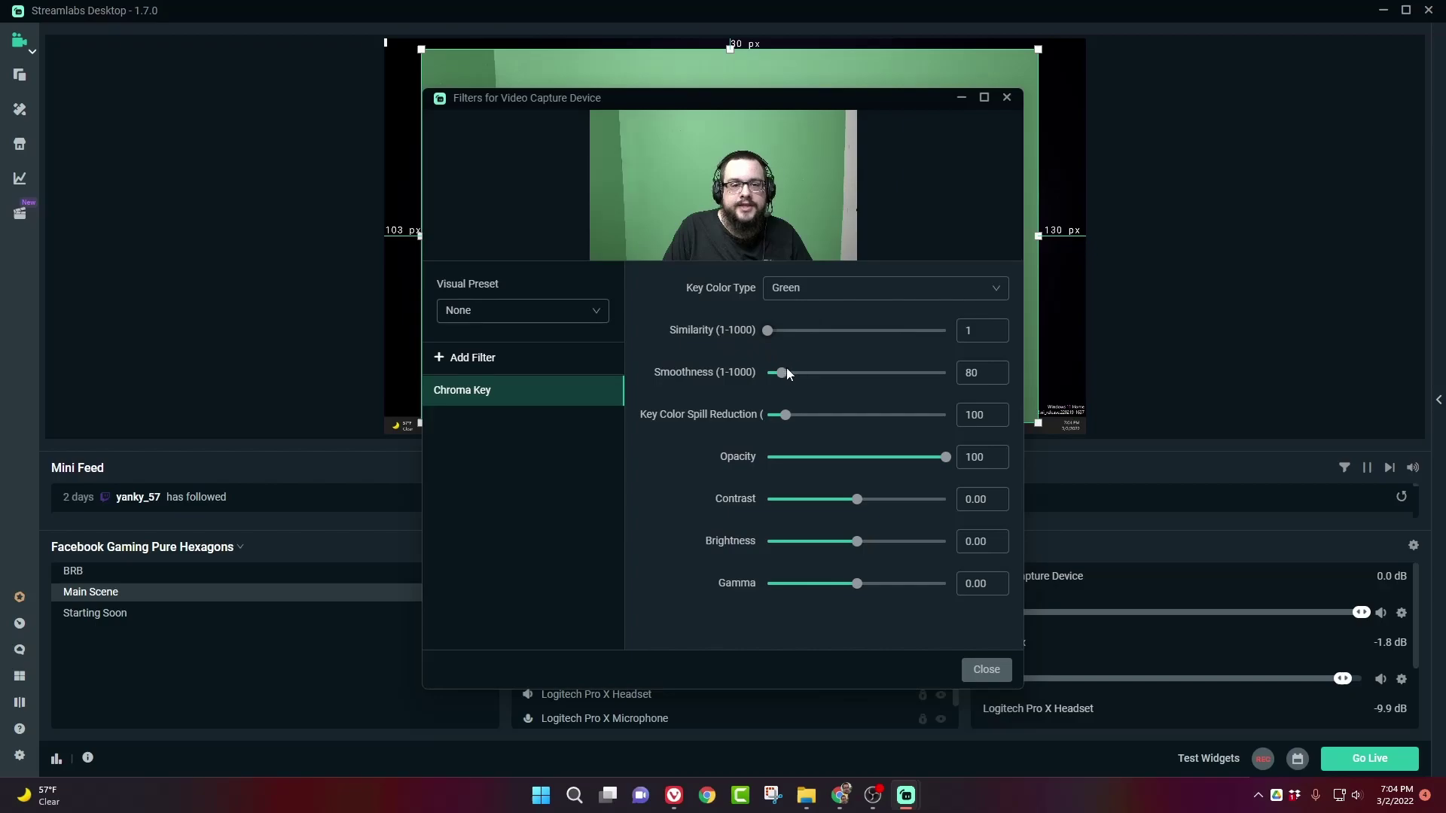
drag(781, 373, 766, 373)
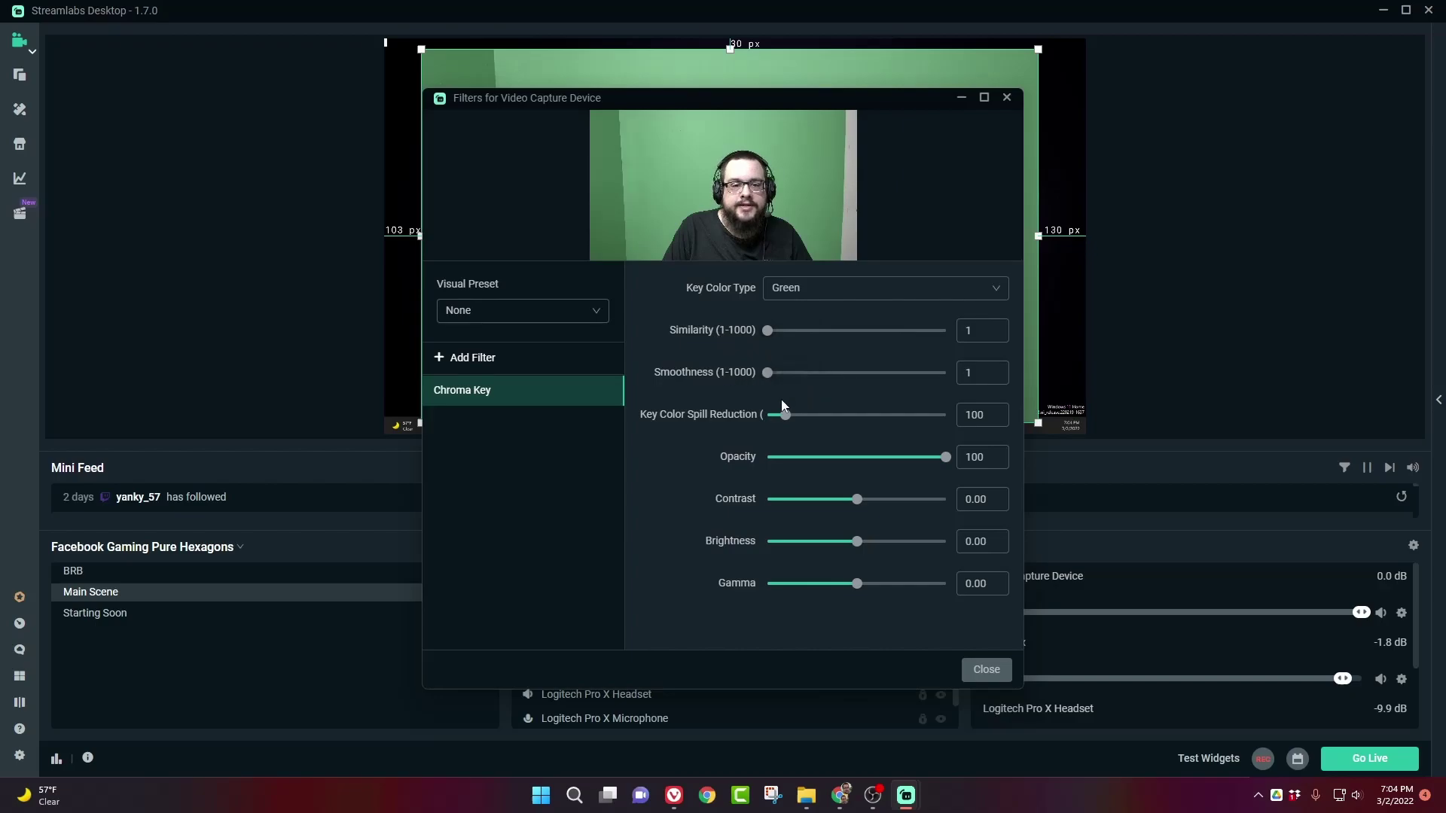
click(939, 296)
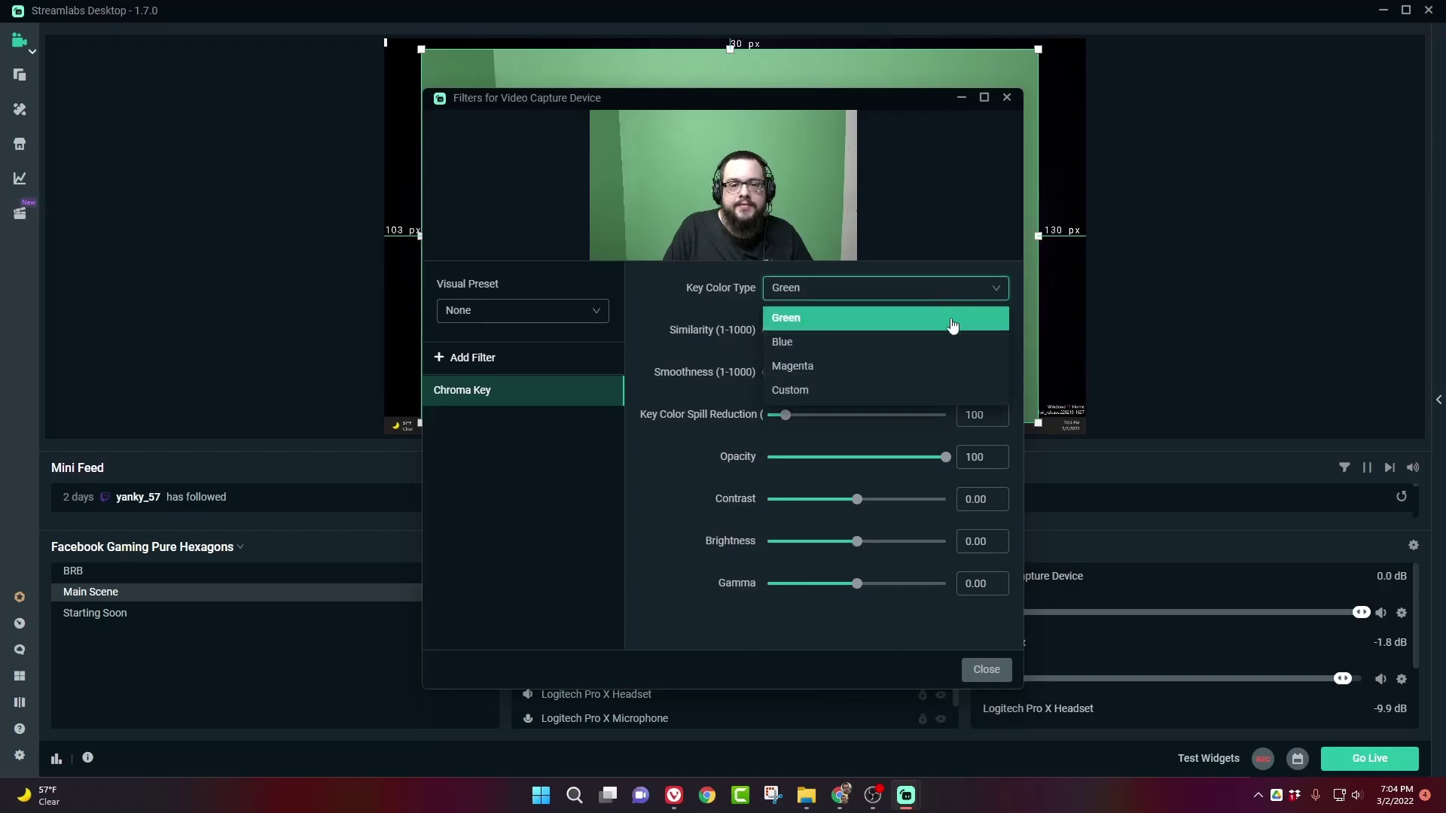
click(802, 392)
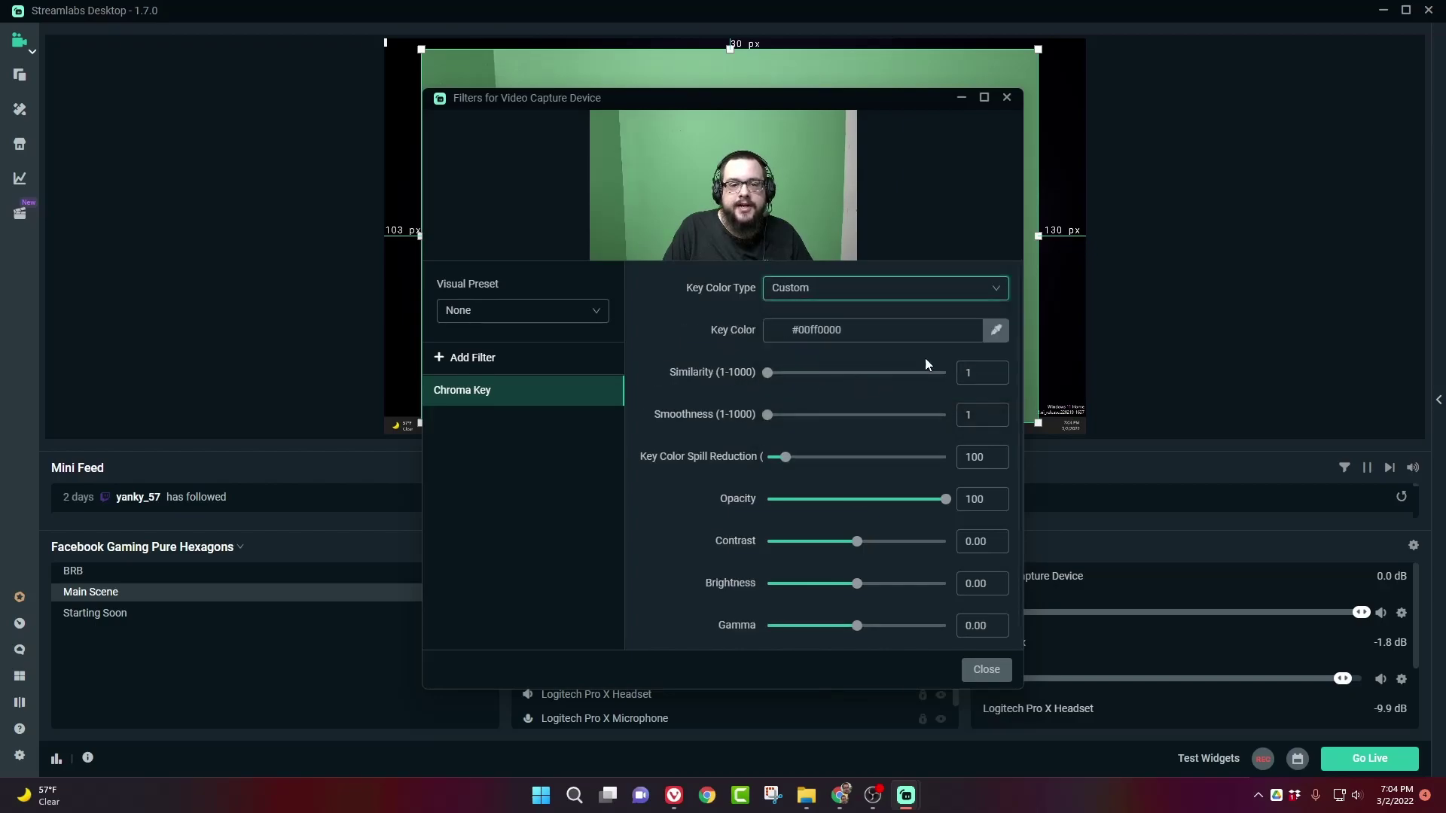
click(1000, 335)
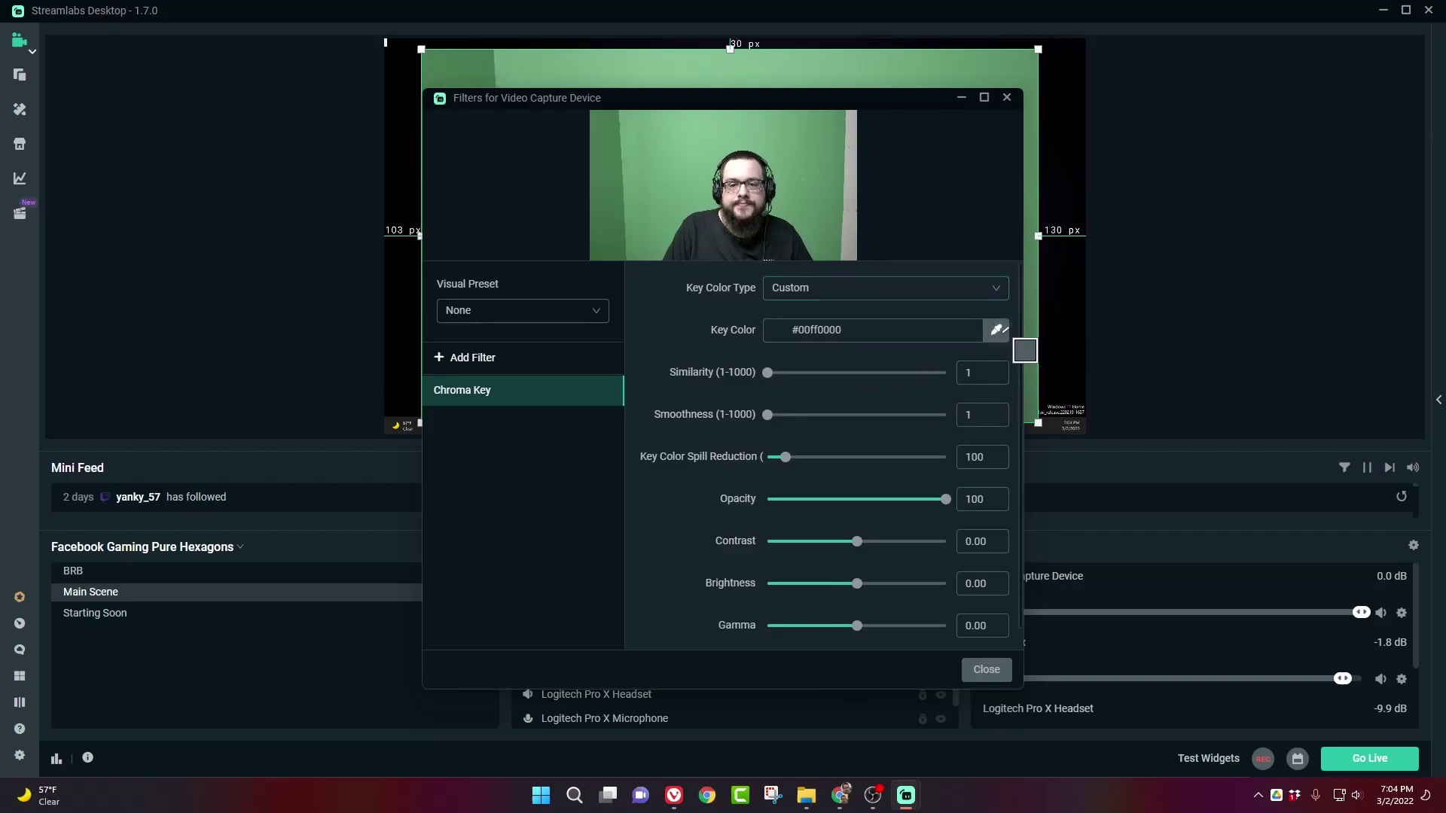
click(678, 194)
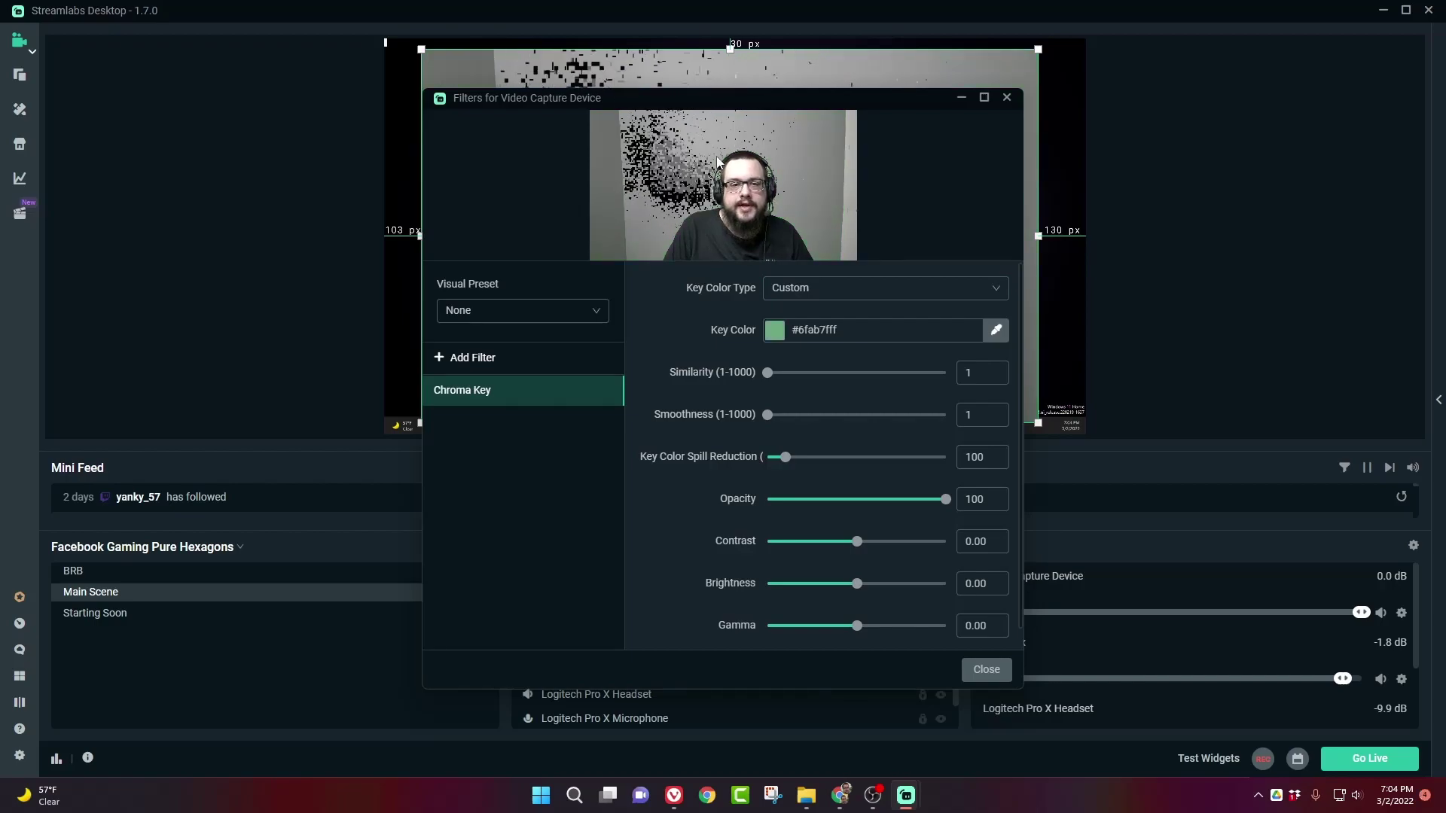
Raise the Chroma Key Similarity to 43 so the wallpaper shows through the green backdrop.
drag(664, 105, 1032, 120)
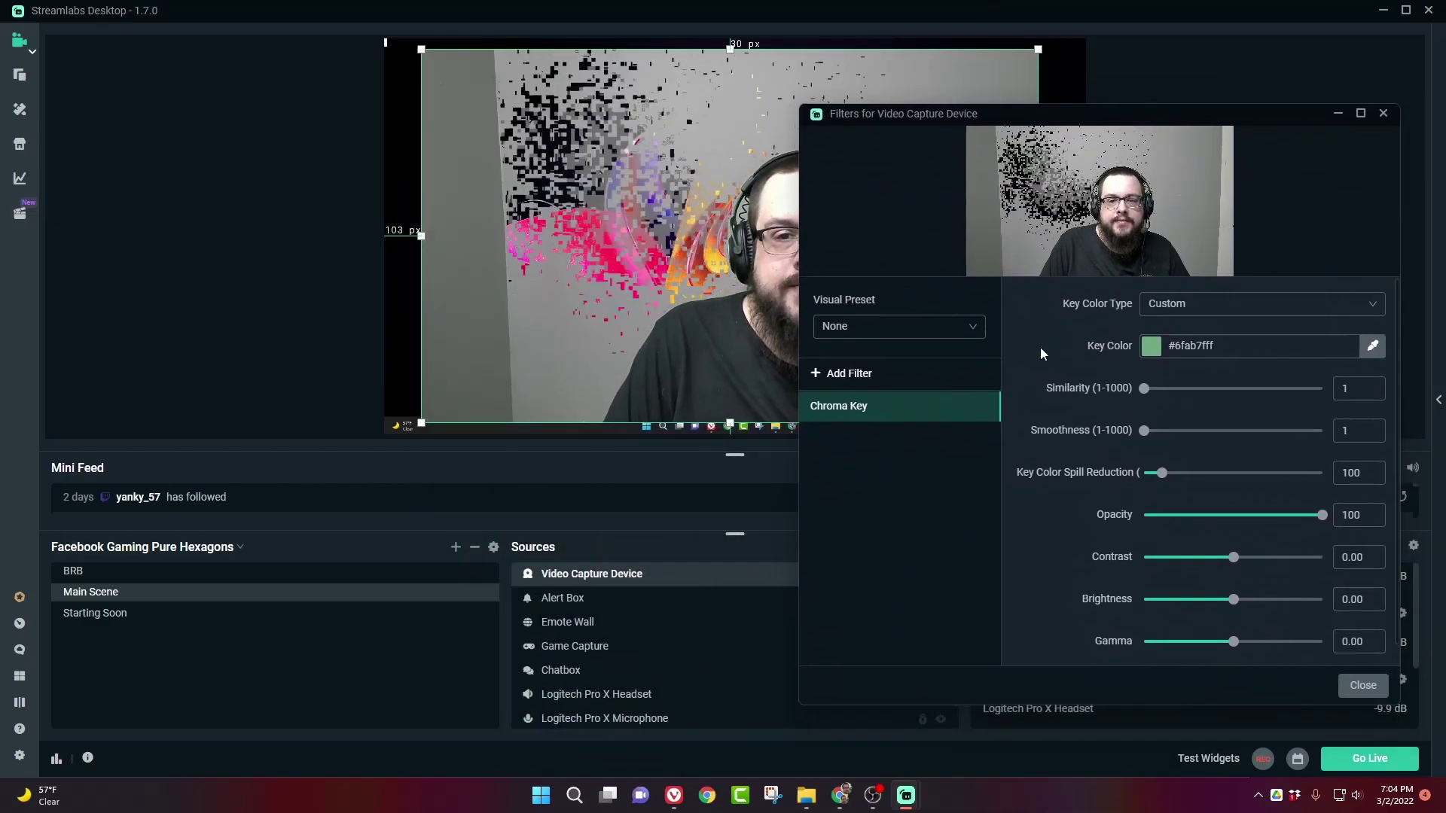
mouse_move(1147, 390)
drag(1146, 390, 1155, 390)
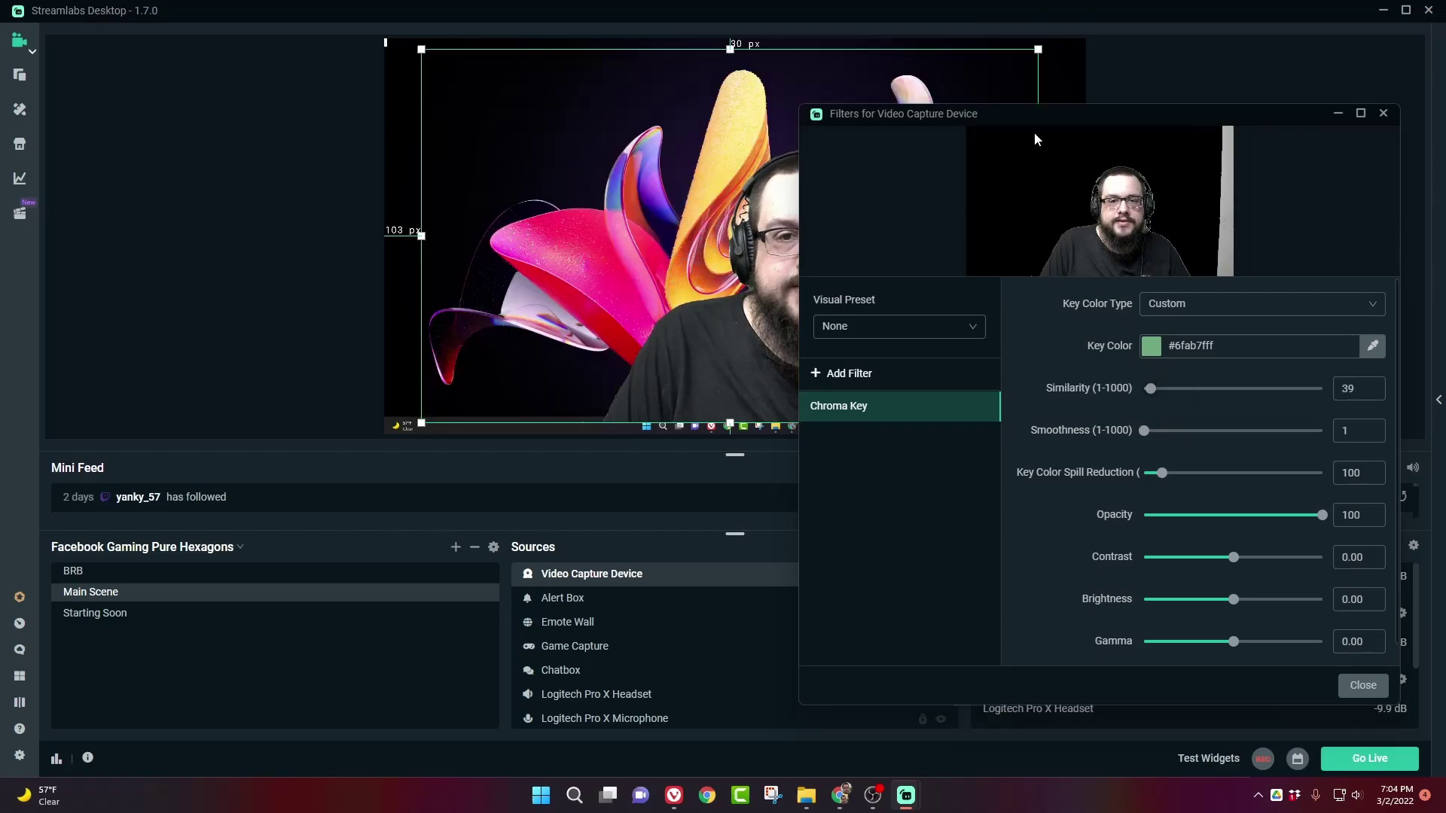
drag(1038, 113, 1179, 170)
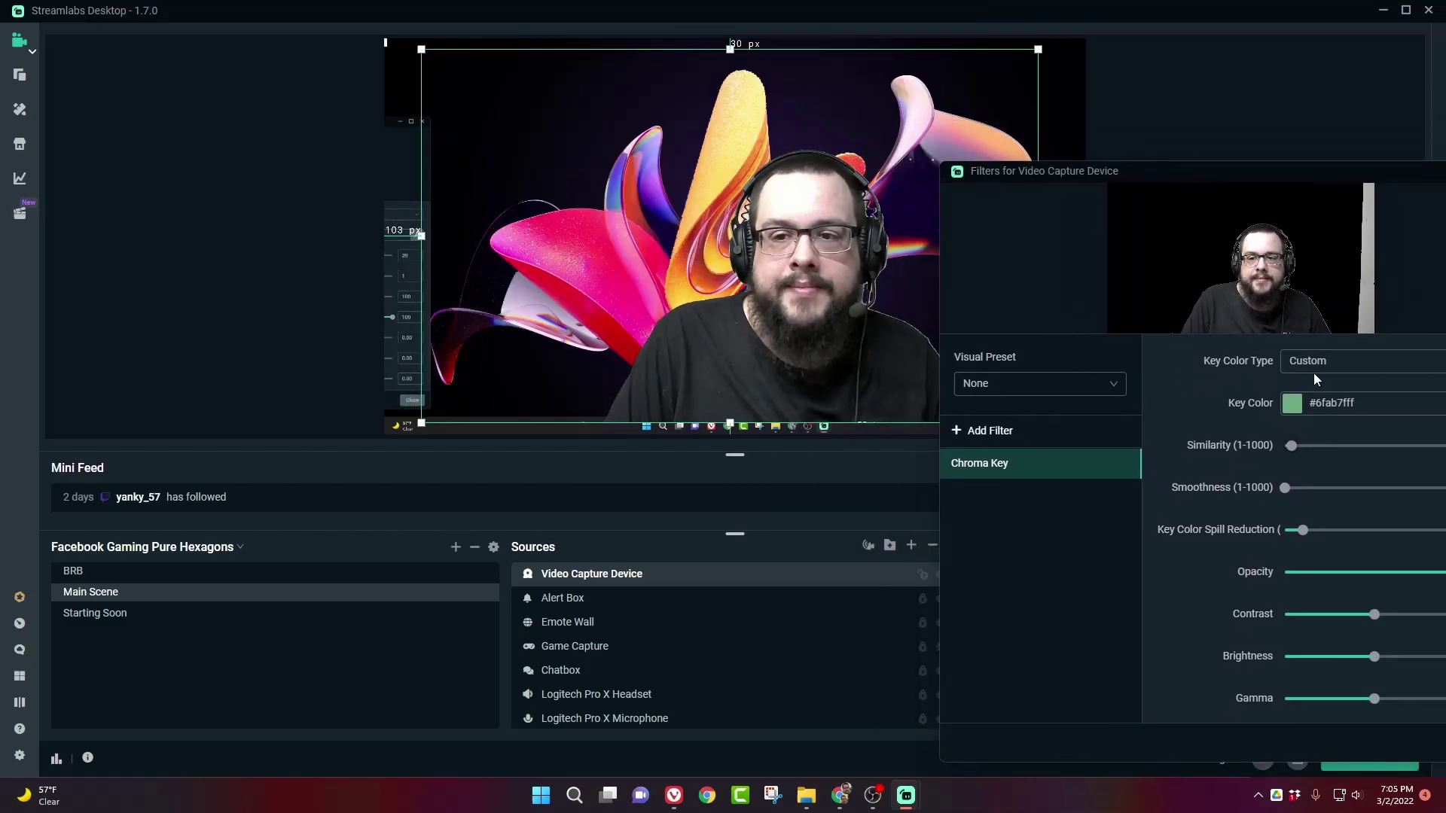
drag(1328, 174, 1060, 150)
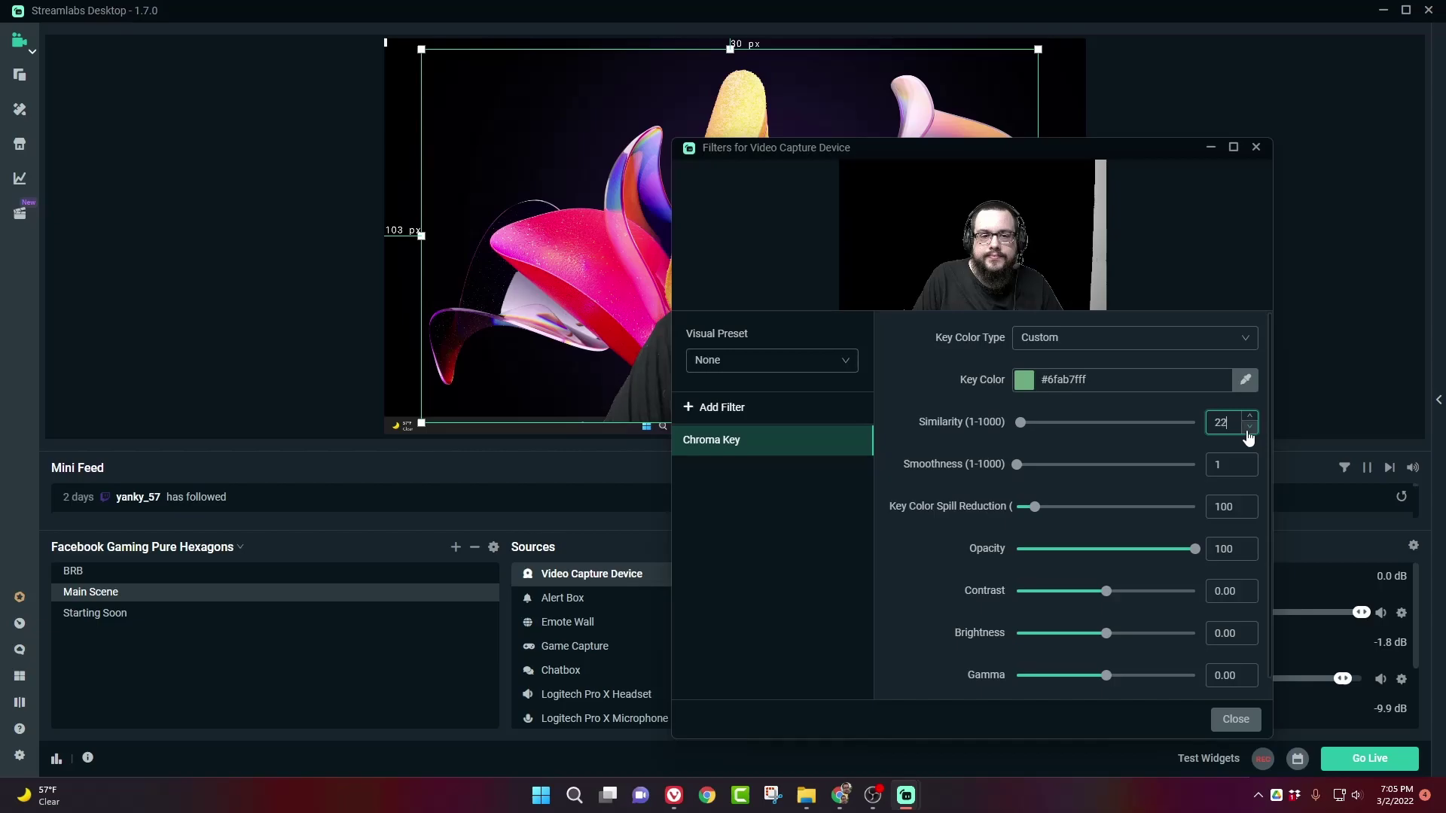
click(1248, 417)
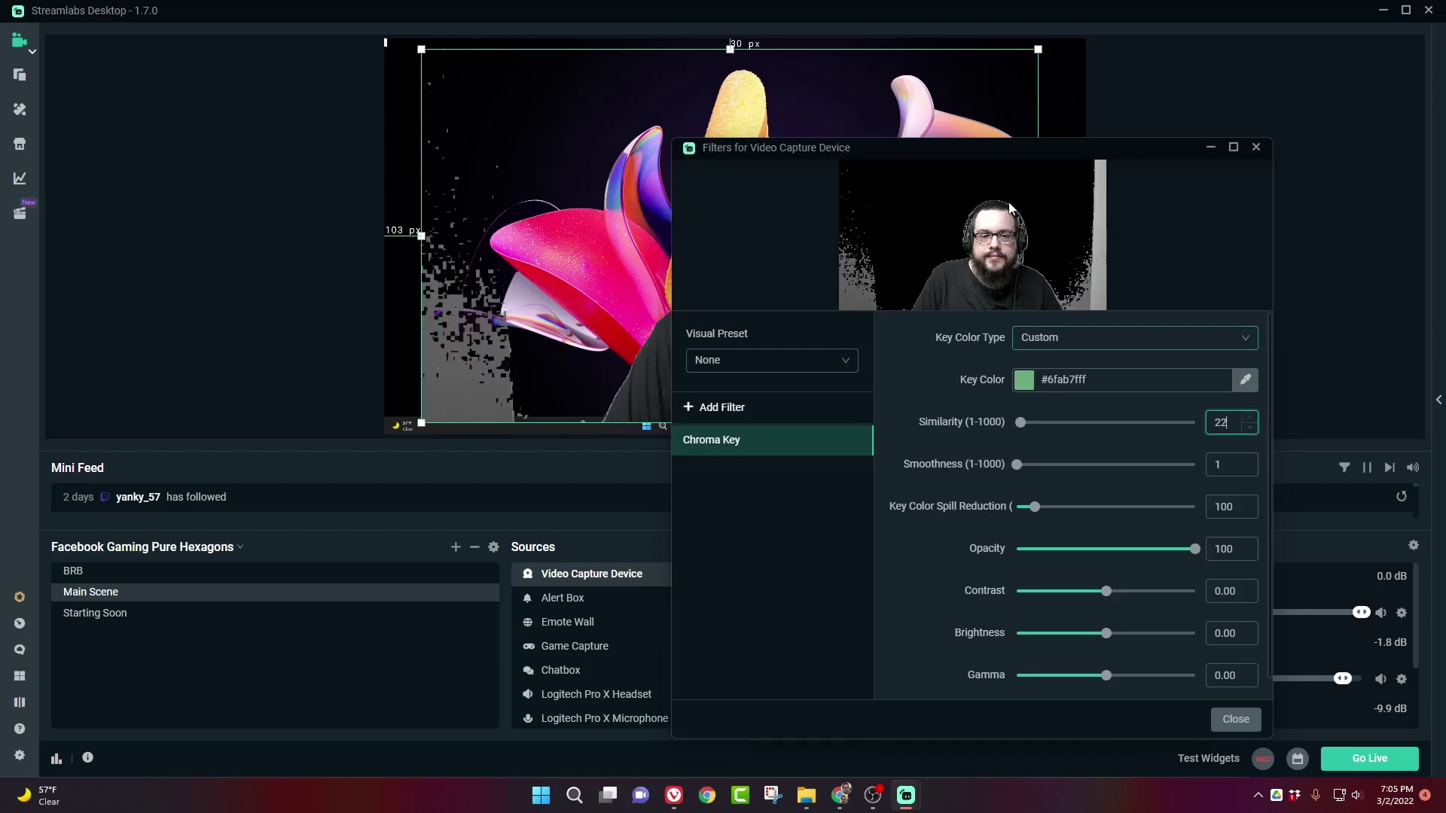
click(1249, 417)
click(1249, 417)
click(1249, 417)
click(1249, 417)
click(1248, 417)
click(1248, 417)
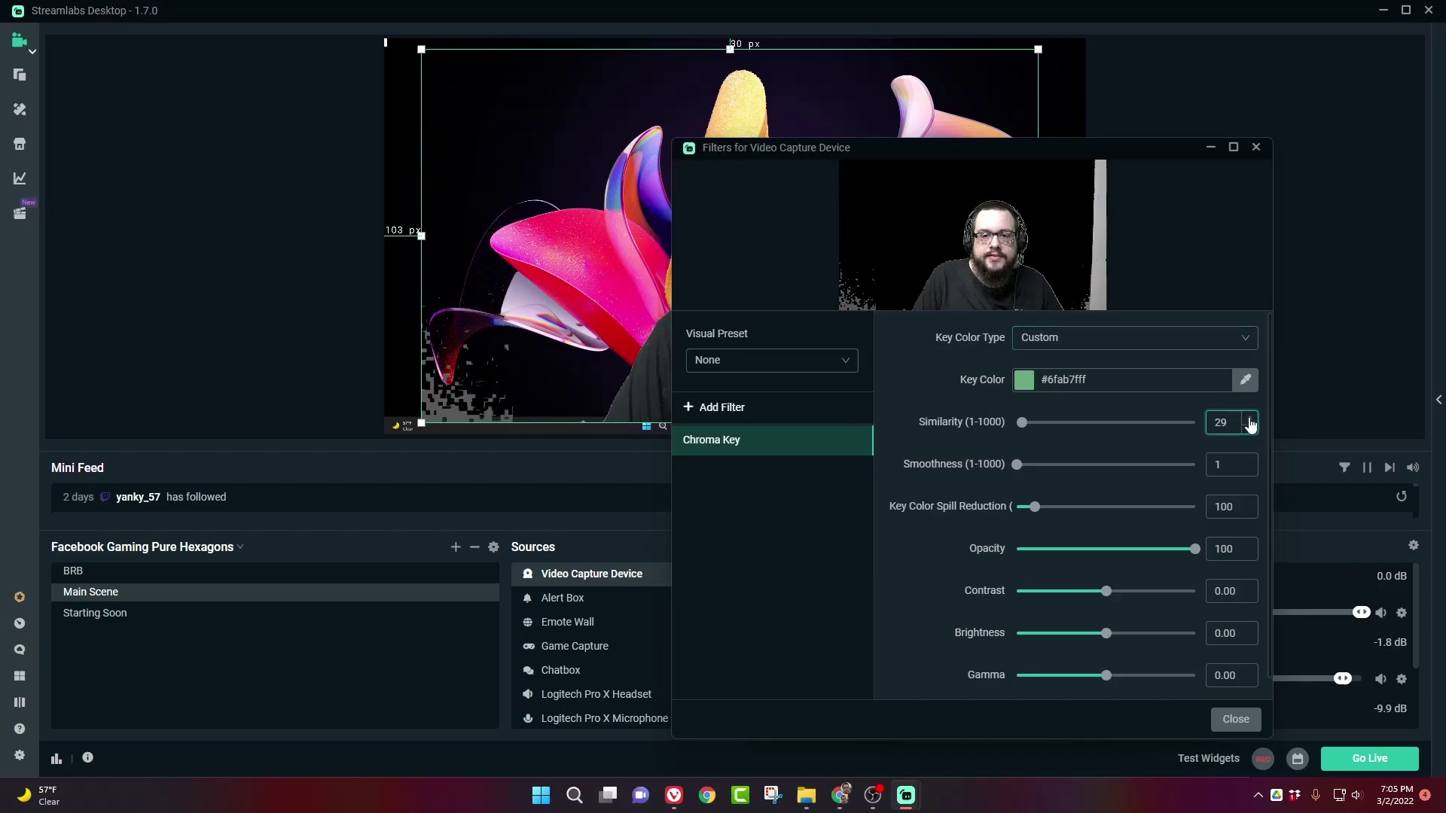
click(1249, 418)
click(1249, 418)
click(1248, 418)
click(1249, 418)
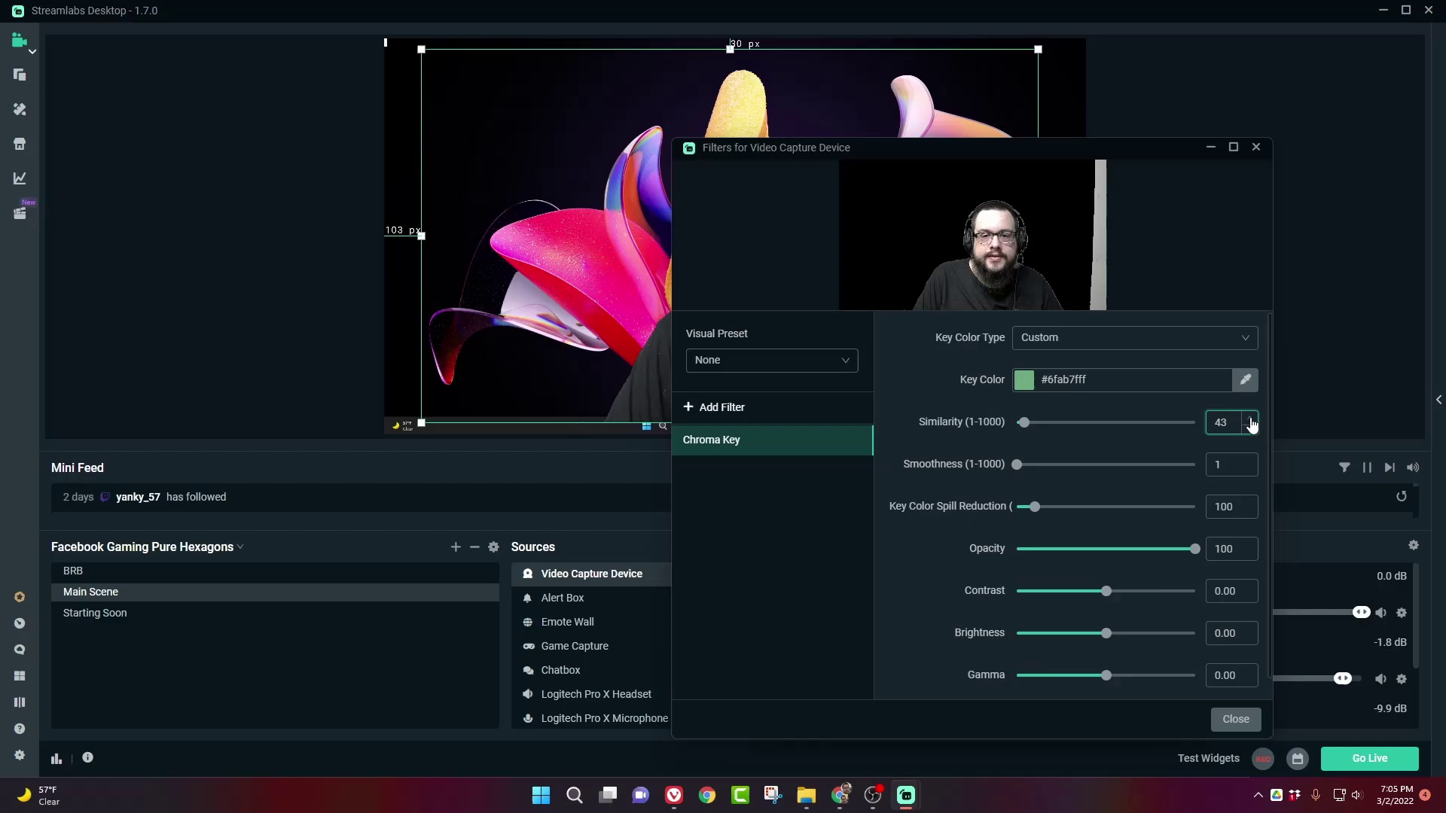
Set the Chroma Key Smoothness to 39.
drag(1105, 153, 1138, 257)
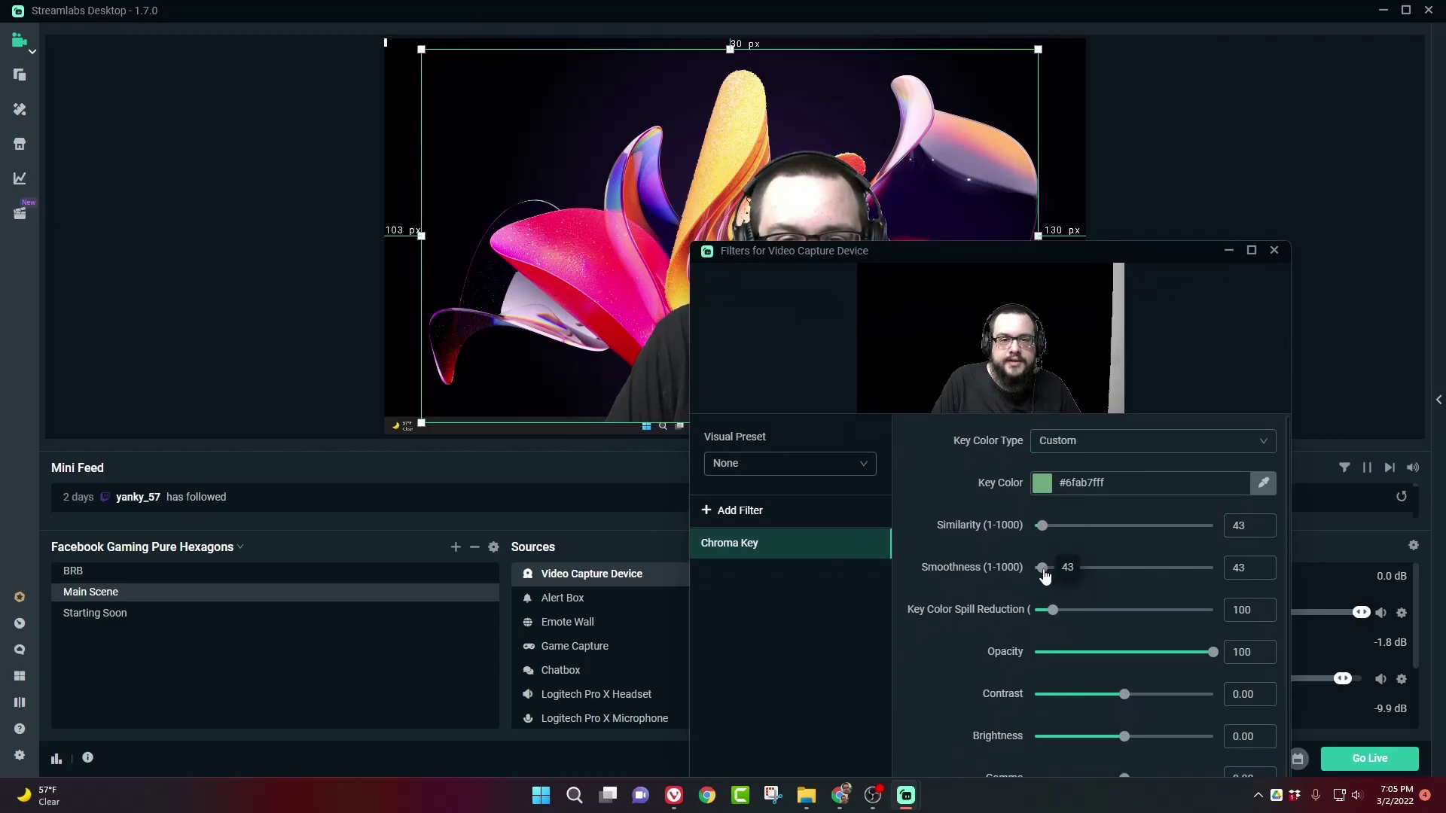
drag(1045, 576, 1053, 576)
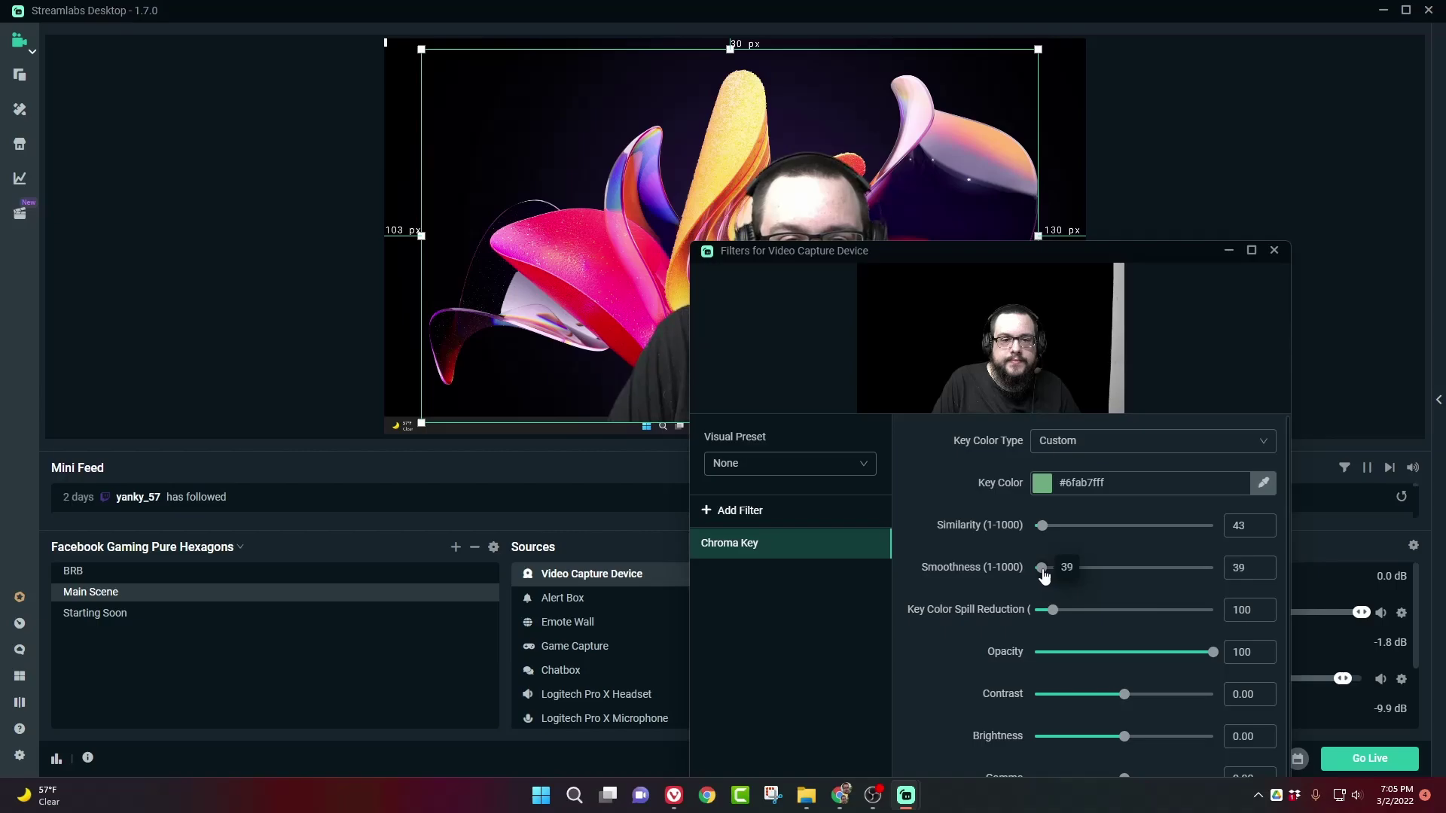
drag(923, 249, 1164, 268)
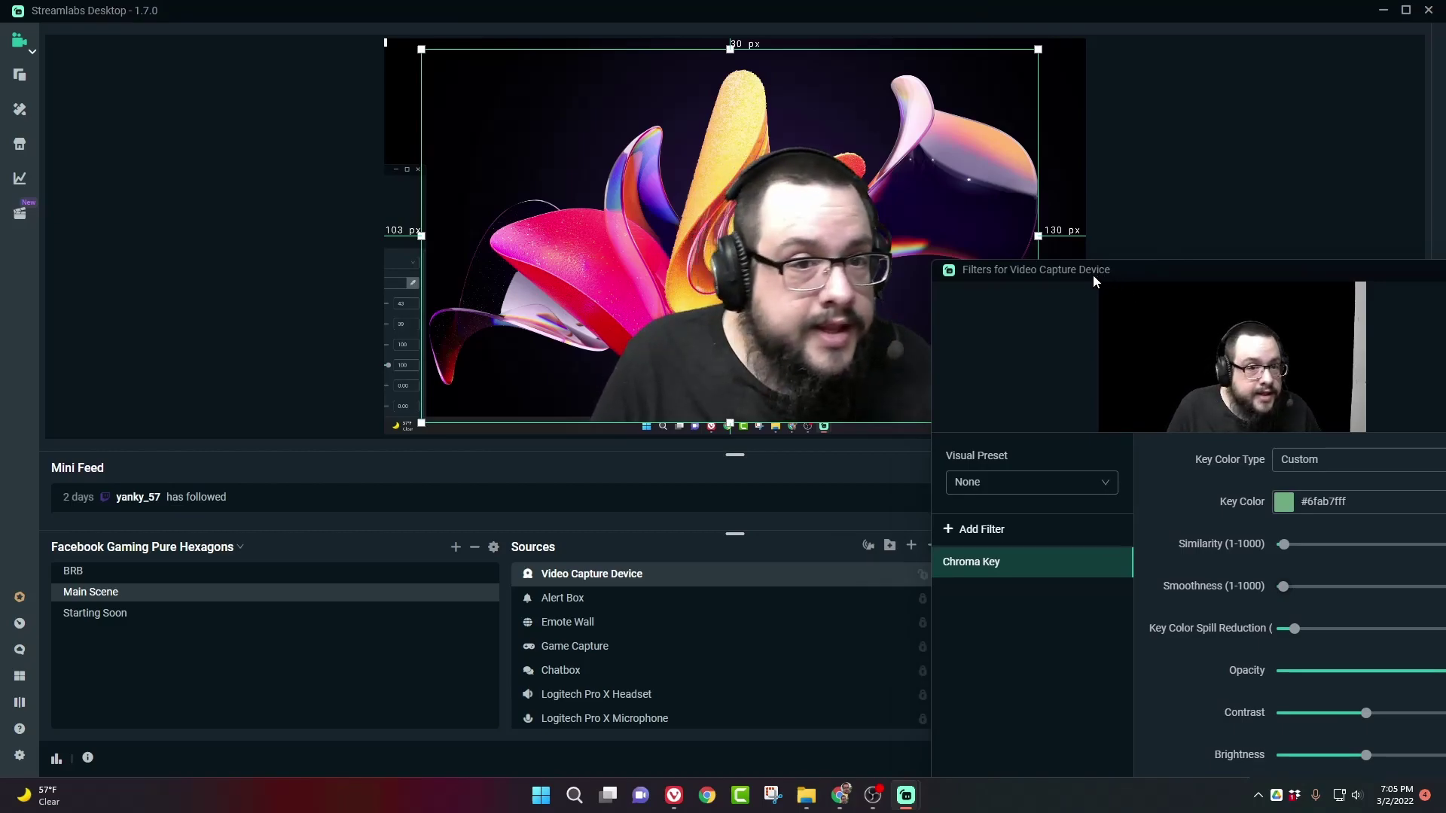
drag(1135, 273, 753, 340)
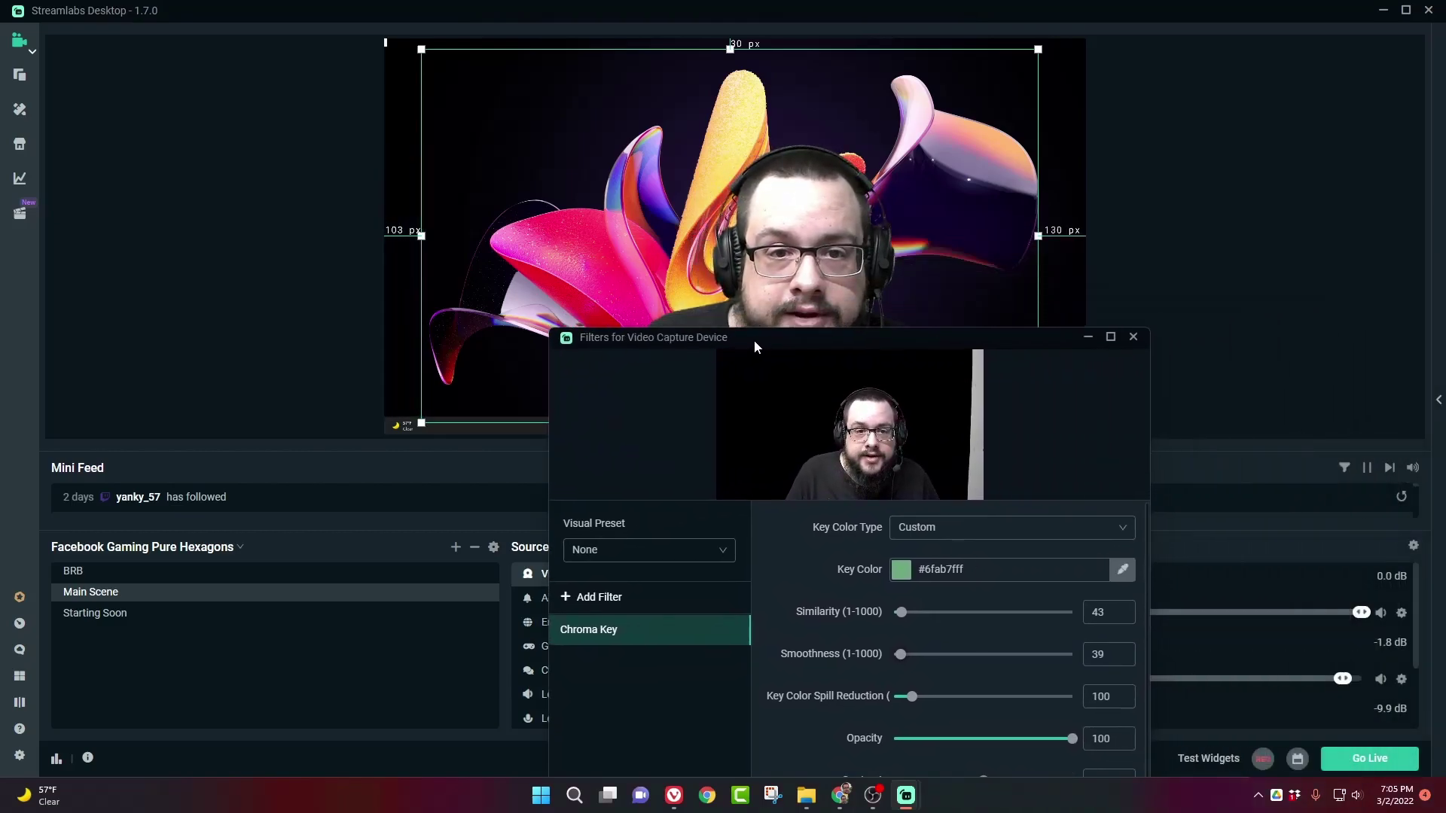
Lower the Chroma Key Similarity from 43 to 39.
click(1126, 617)
click(1126, 618)
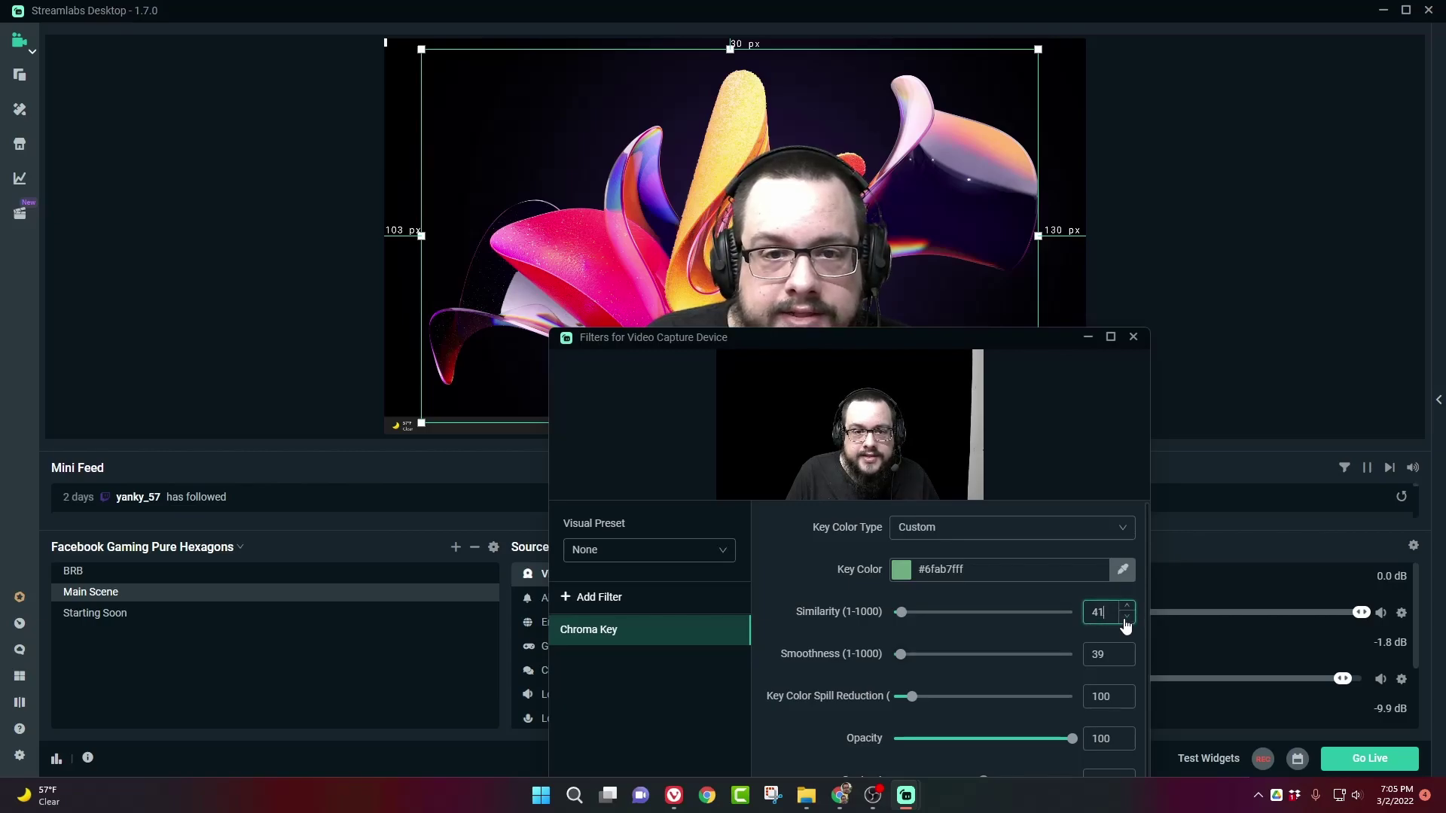
click(1126, 618)
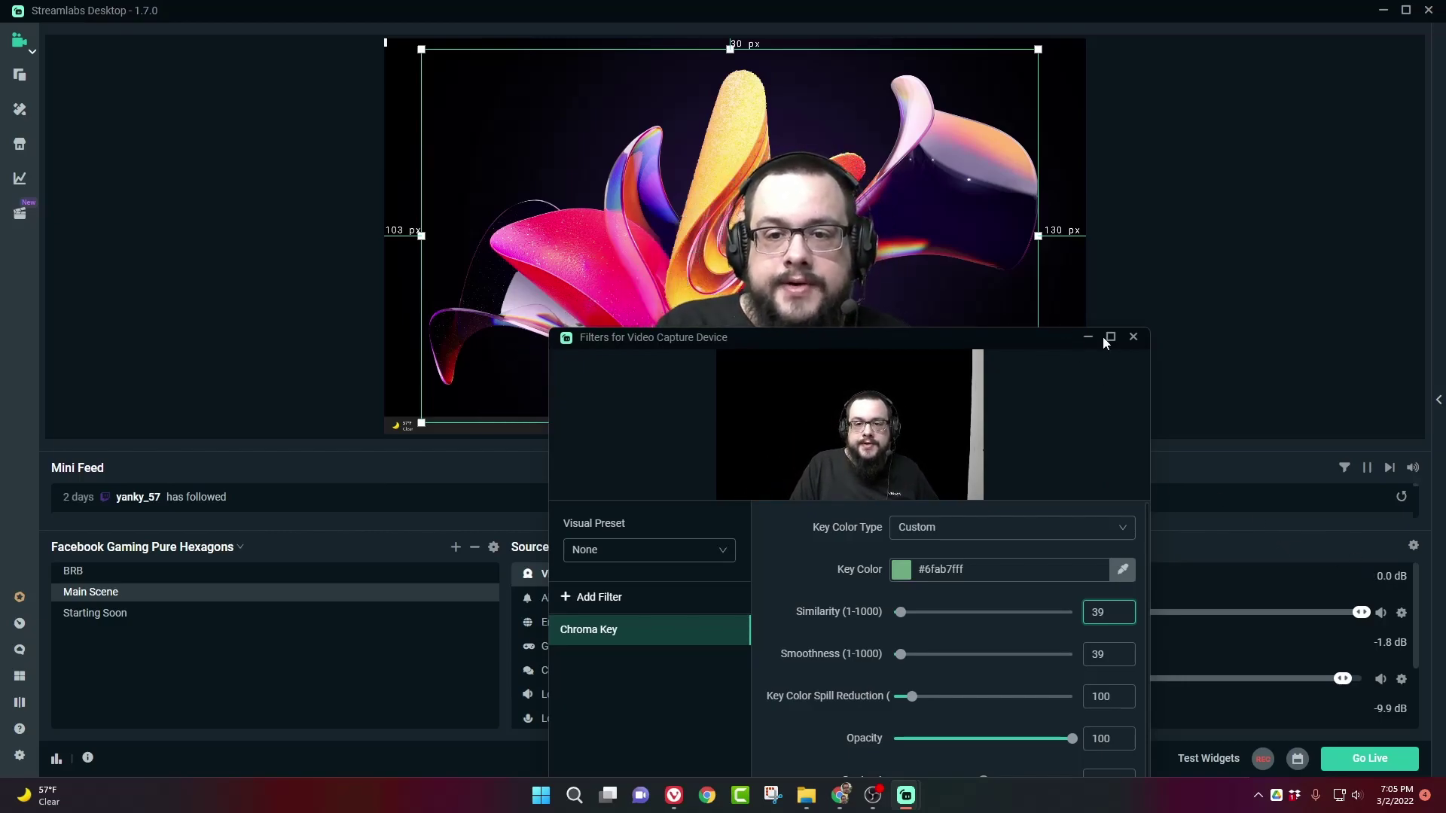
drag(1046, 338, 1349, 300)
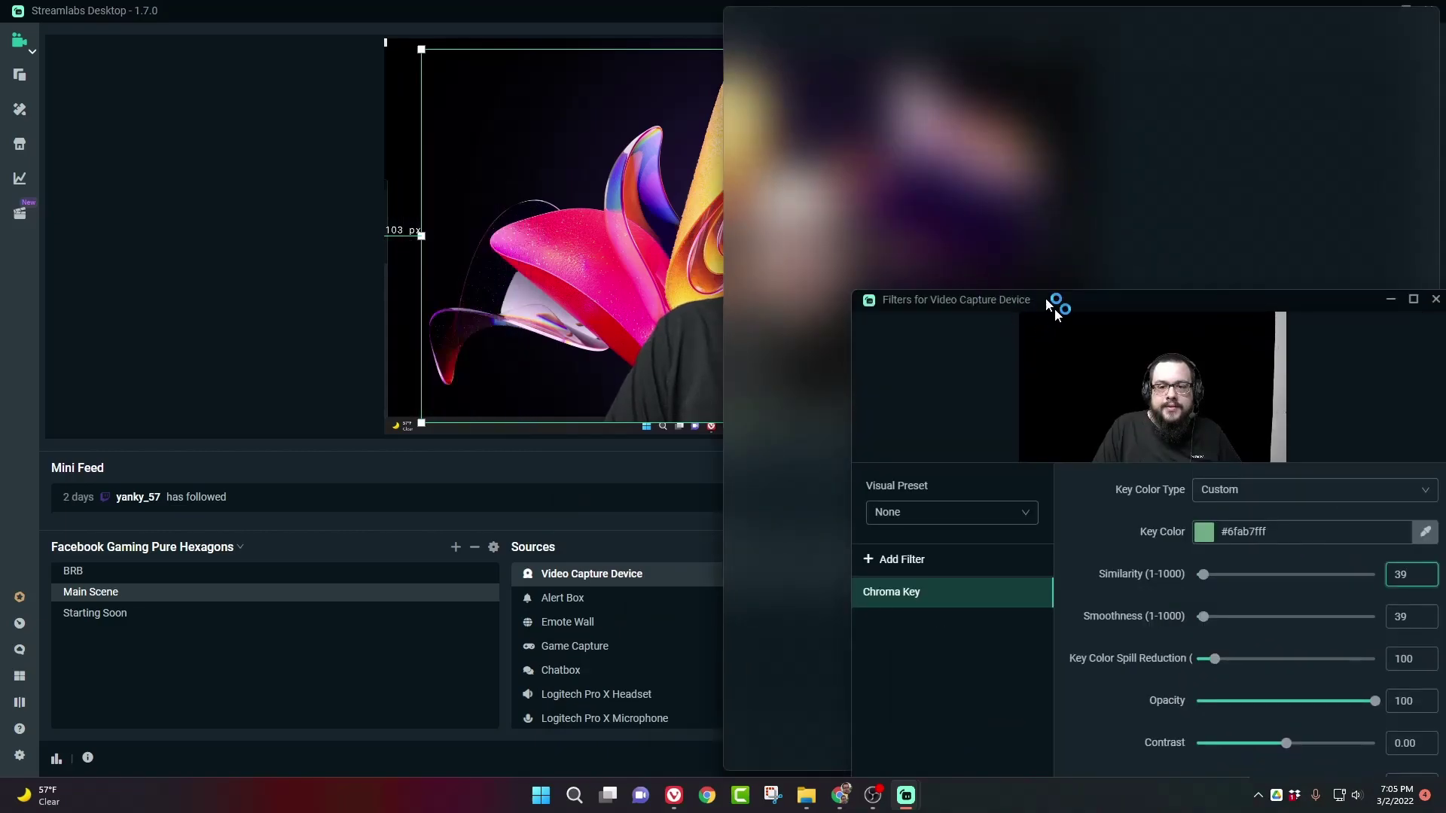
drag(1054, 309, 829, 256)
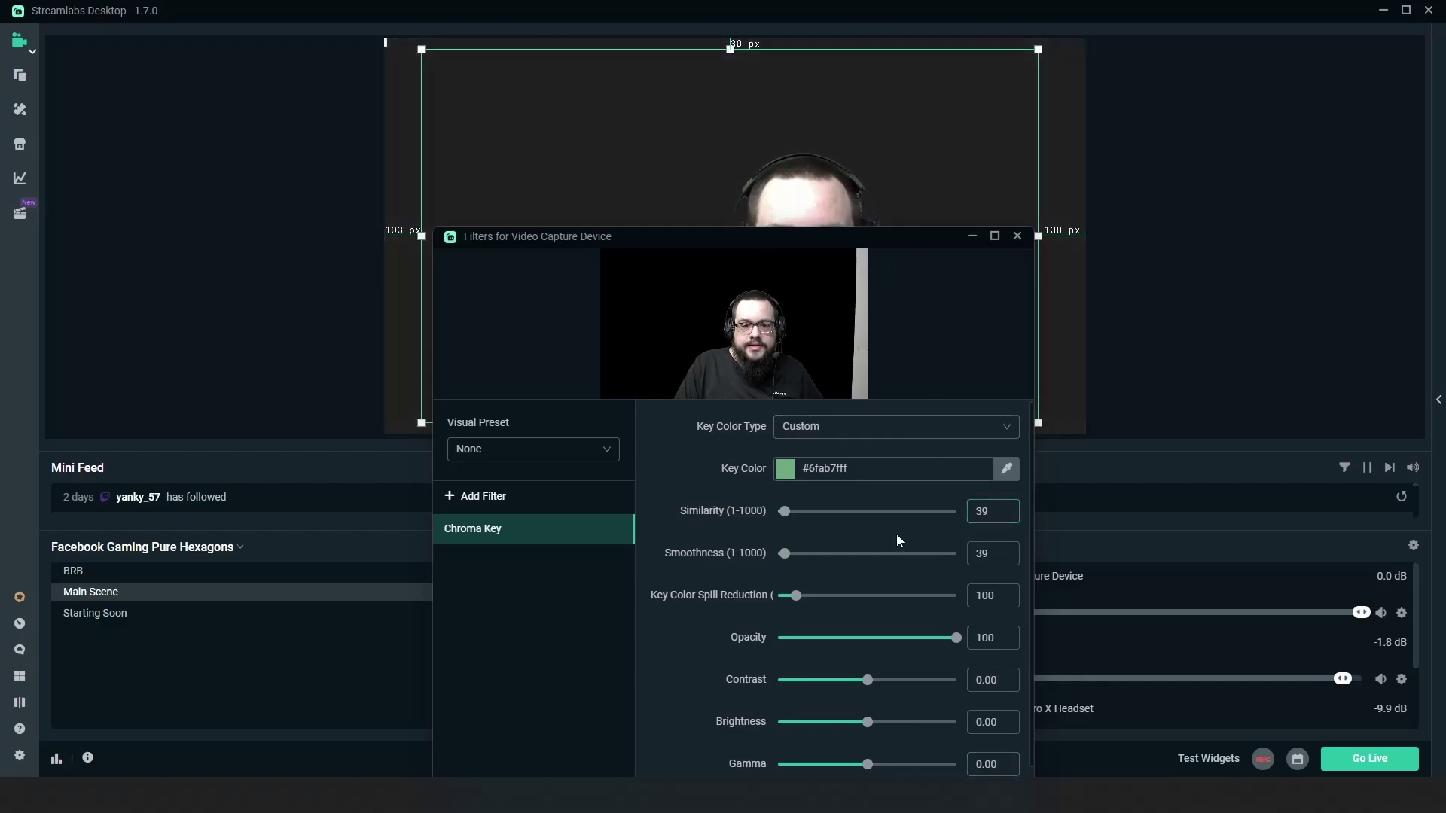
drag(829, 236, 929, 139)
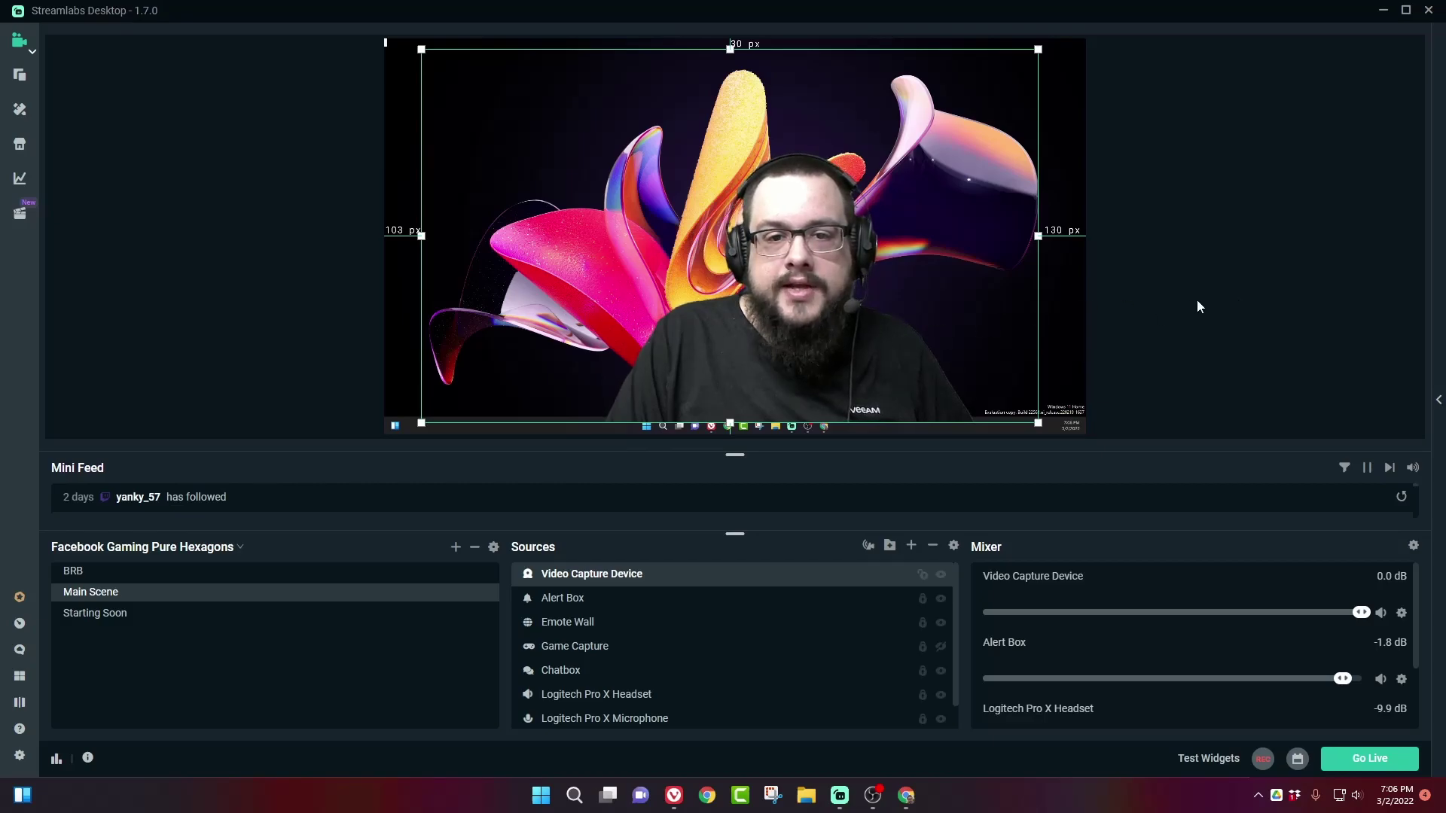
Shrink the keyed webcam from its top-right handle and place it in the lower-left area of the canvas.
drag(825, 357, 656, 369)
drag(860, 50, 631, 229)
drag(500, 394, 531, 394)
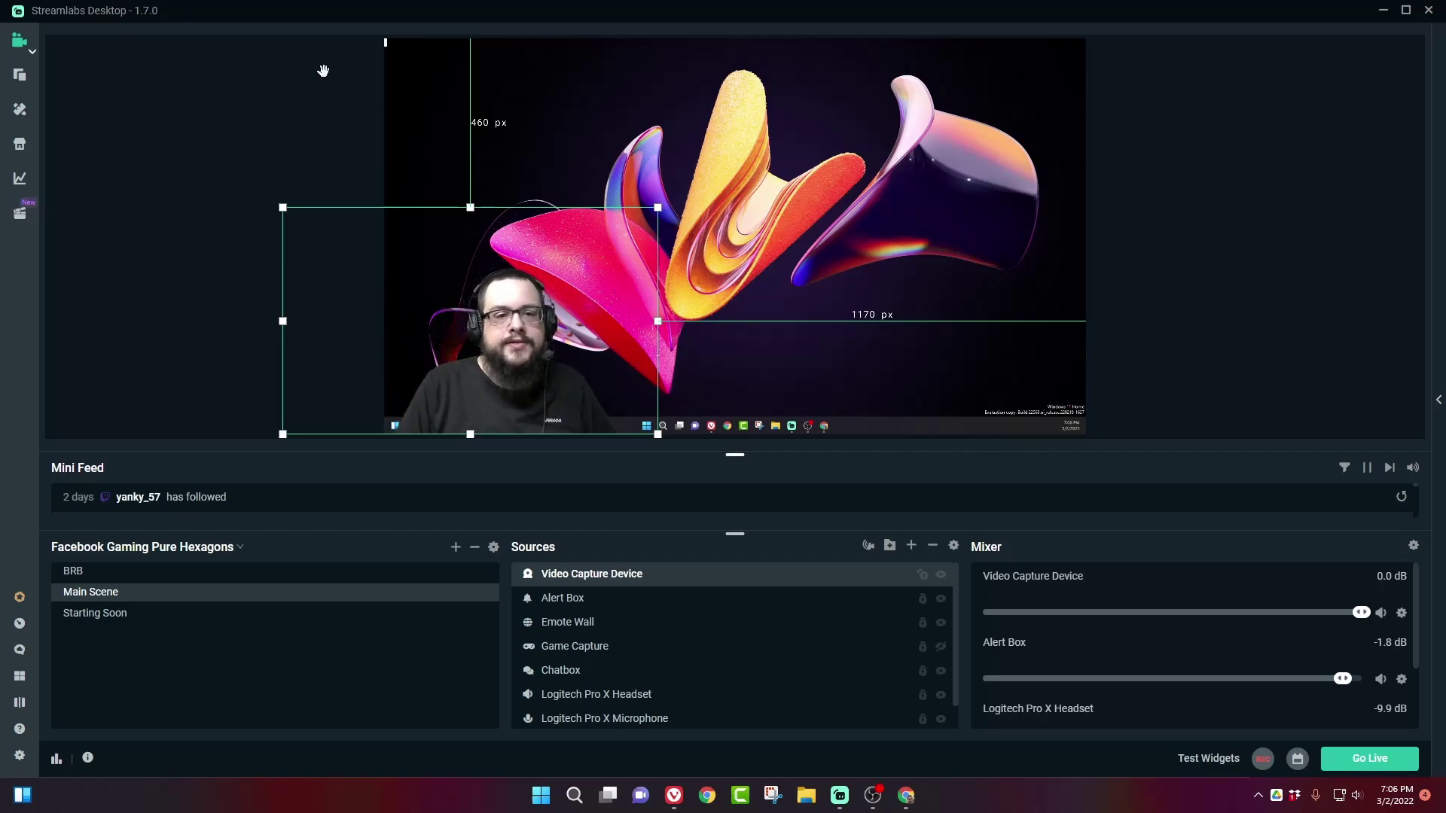
Flip the webcam horizontally, snap it into the bottom-left corner of the canvas, then deselect it.
right_click(495, 375)
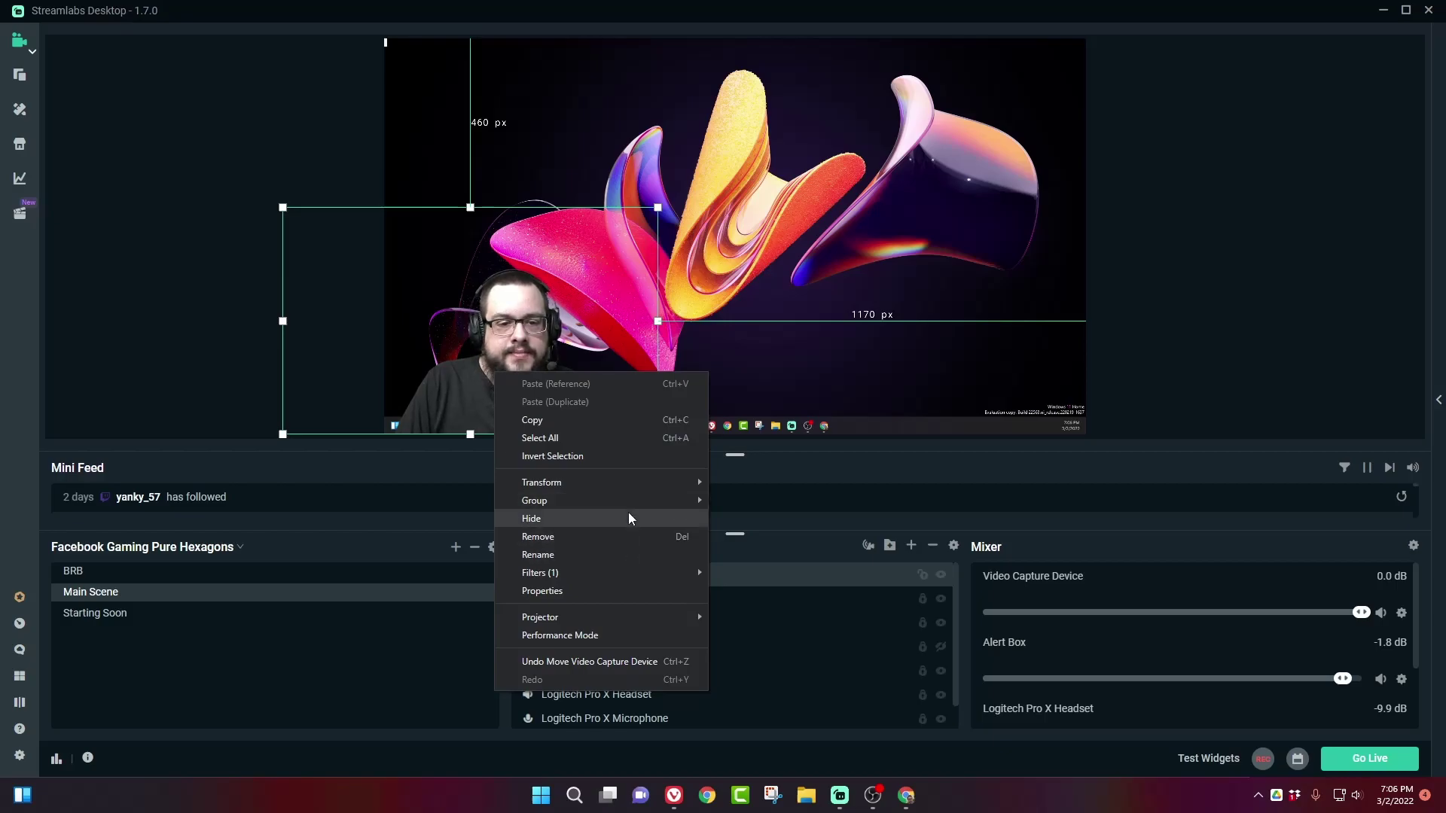
mouse_move(618, 490)
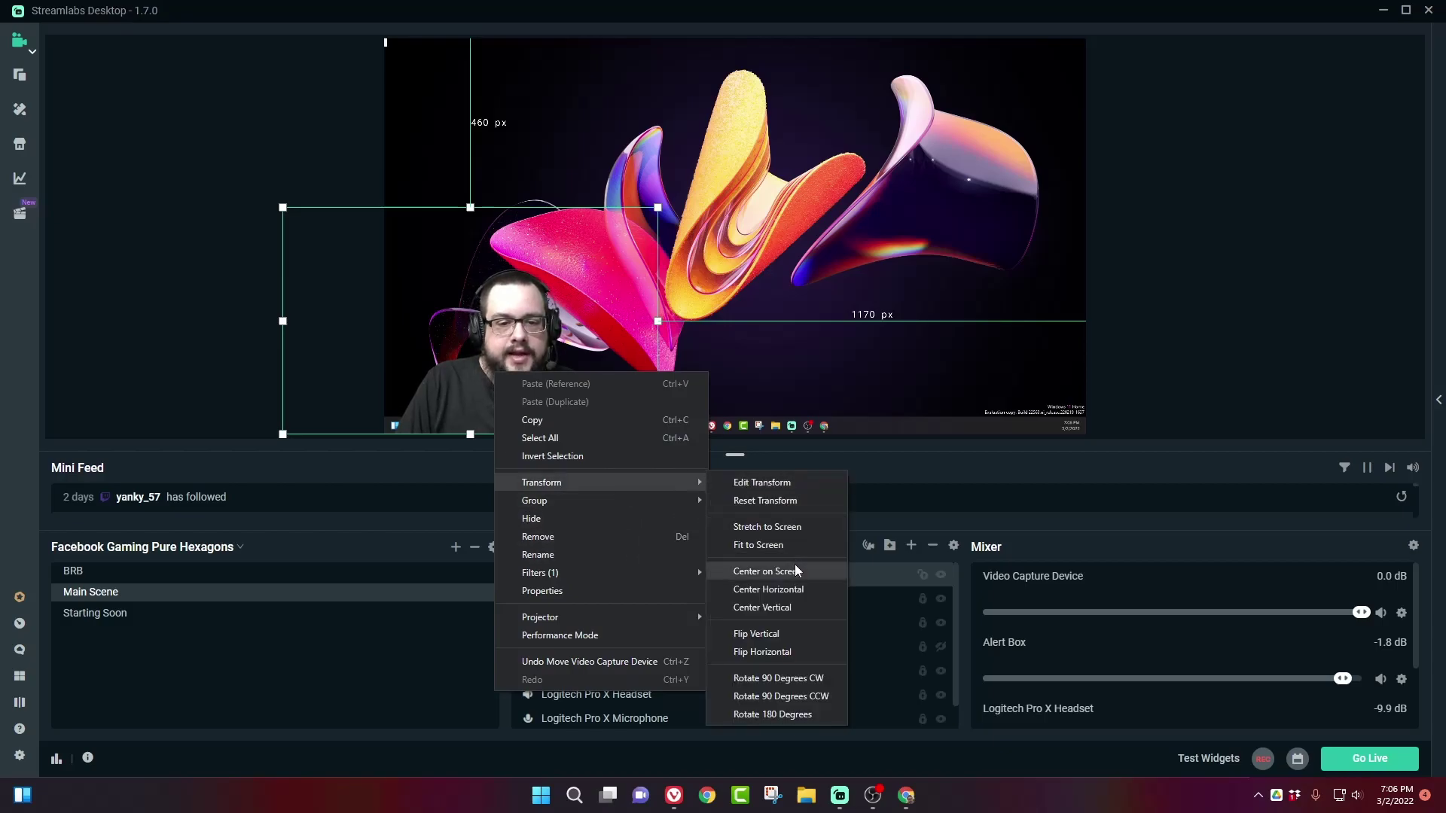
click(793, 653)
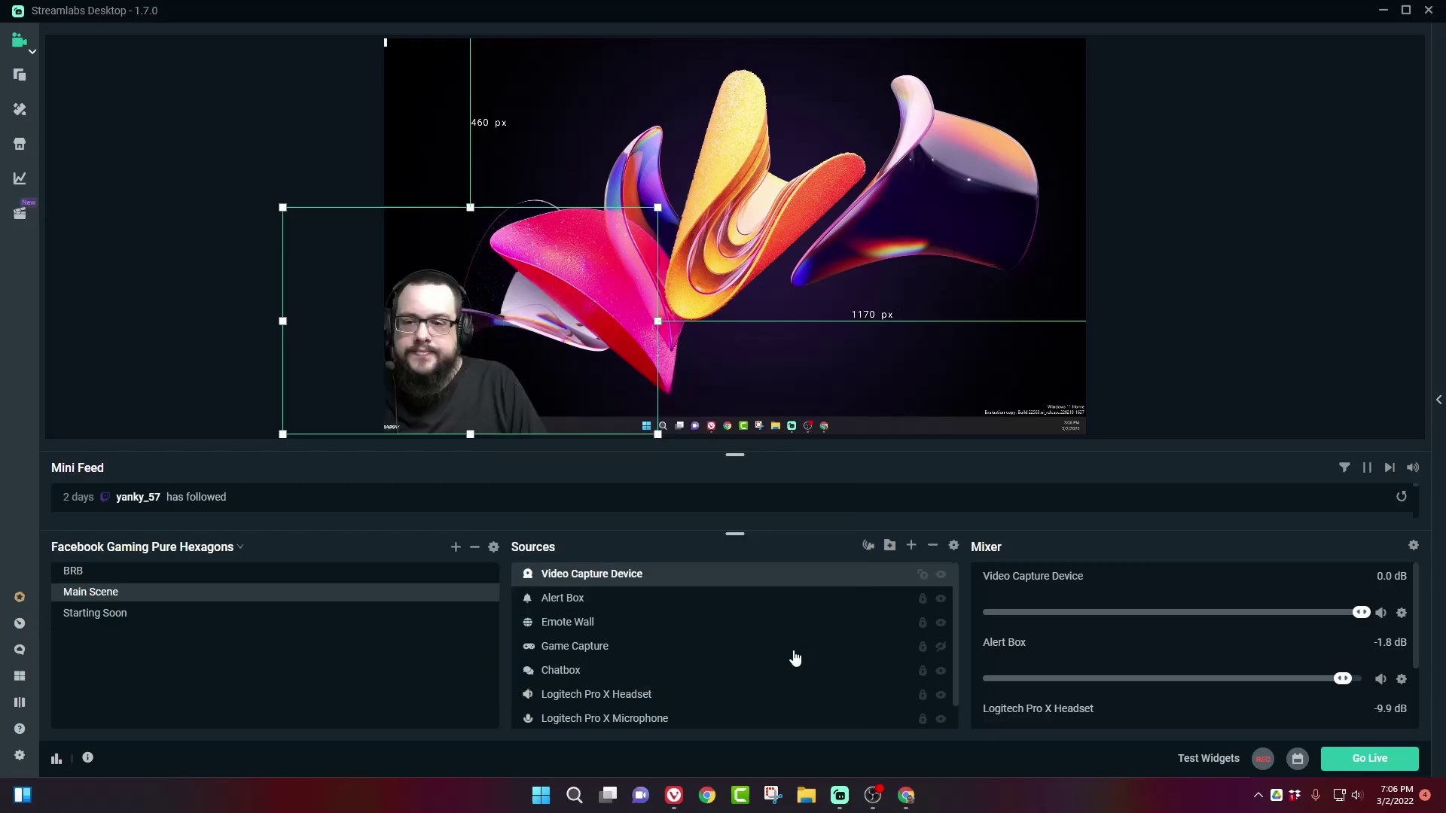
drag(435, 395, 503, 400)
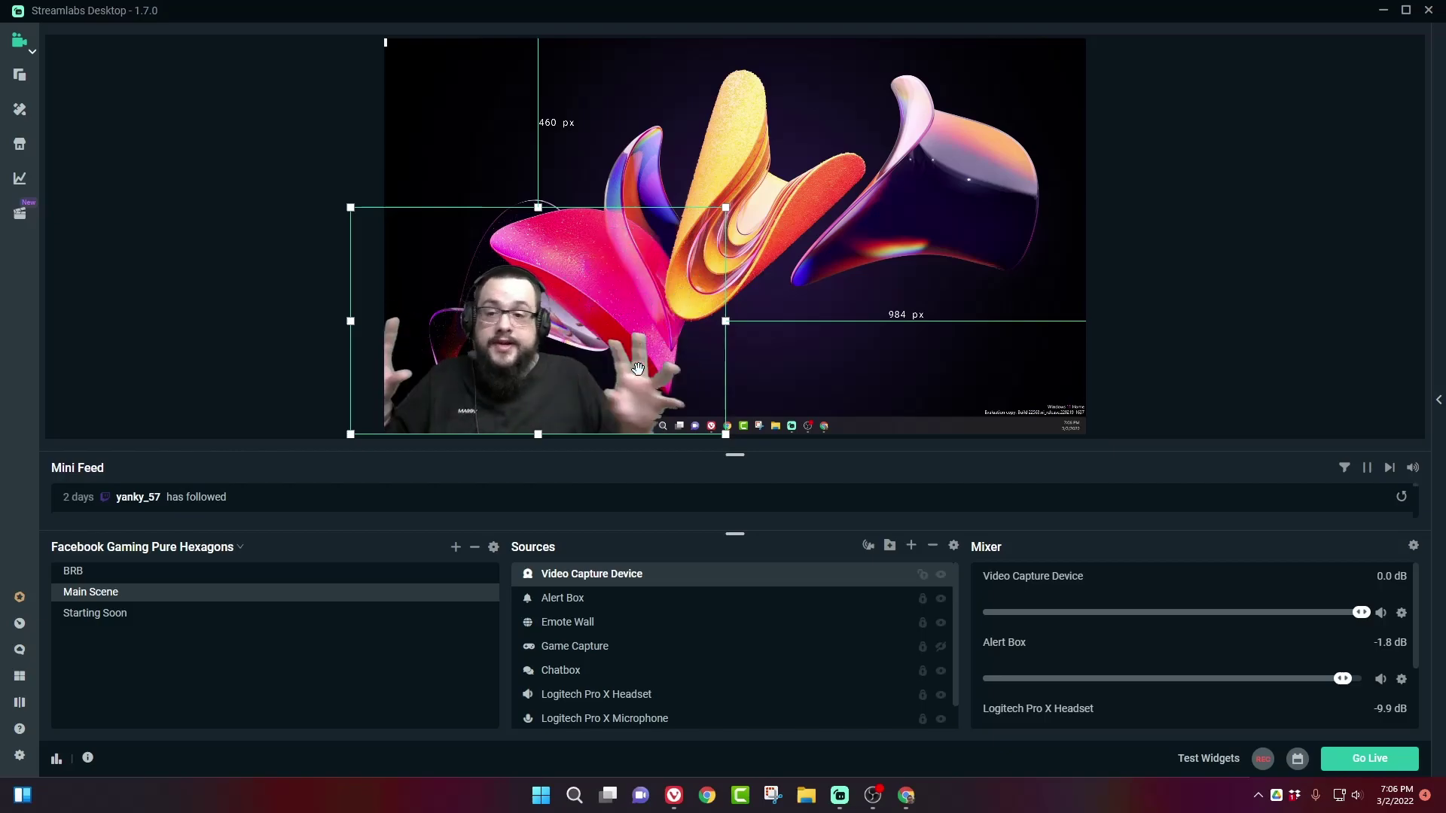
drag(457, 318, 490, 318)
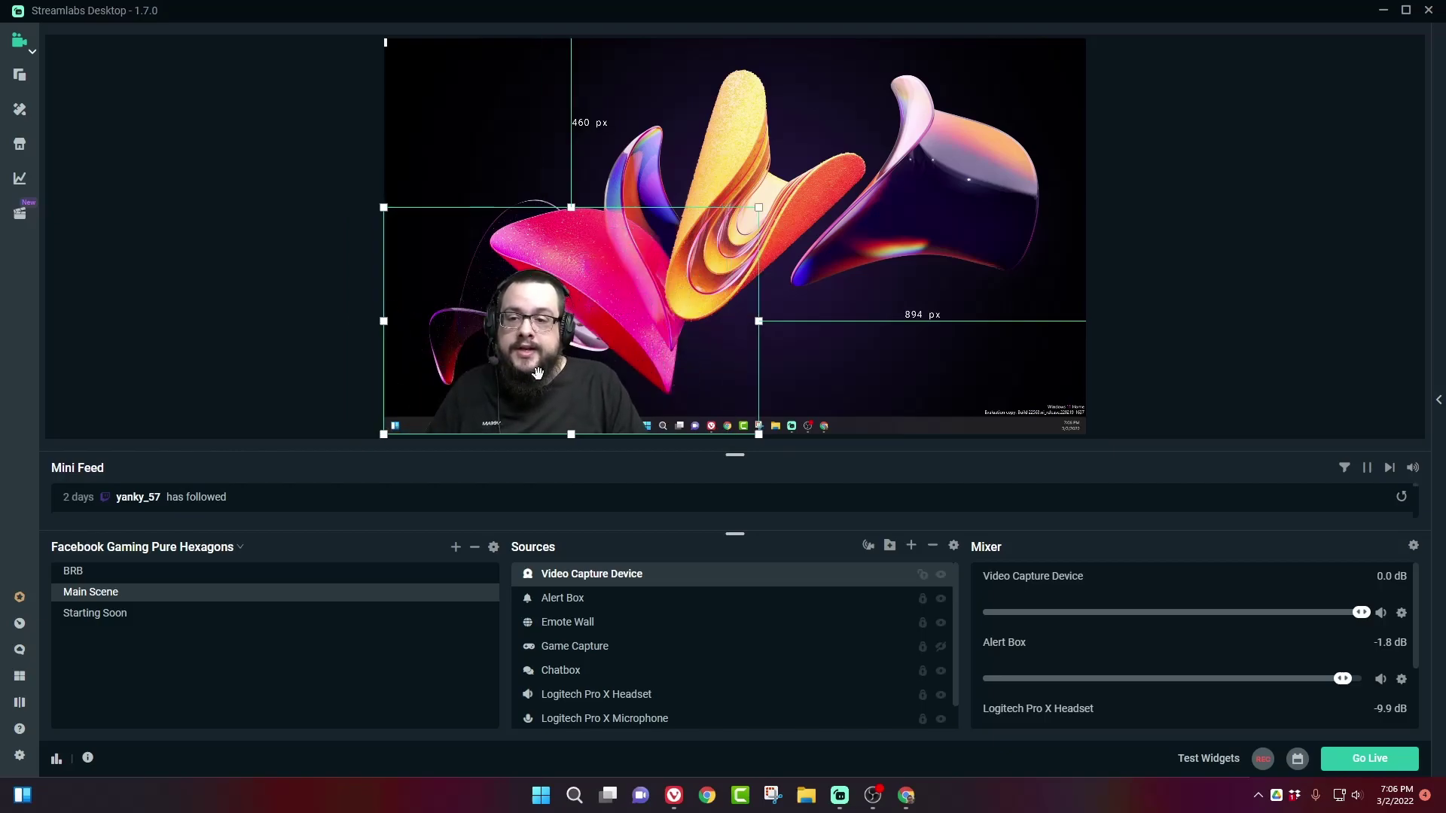
click(332, 283)
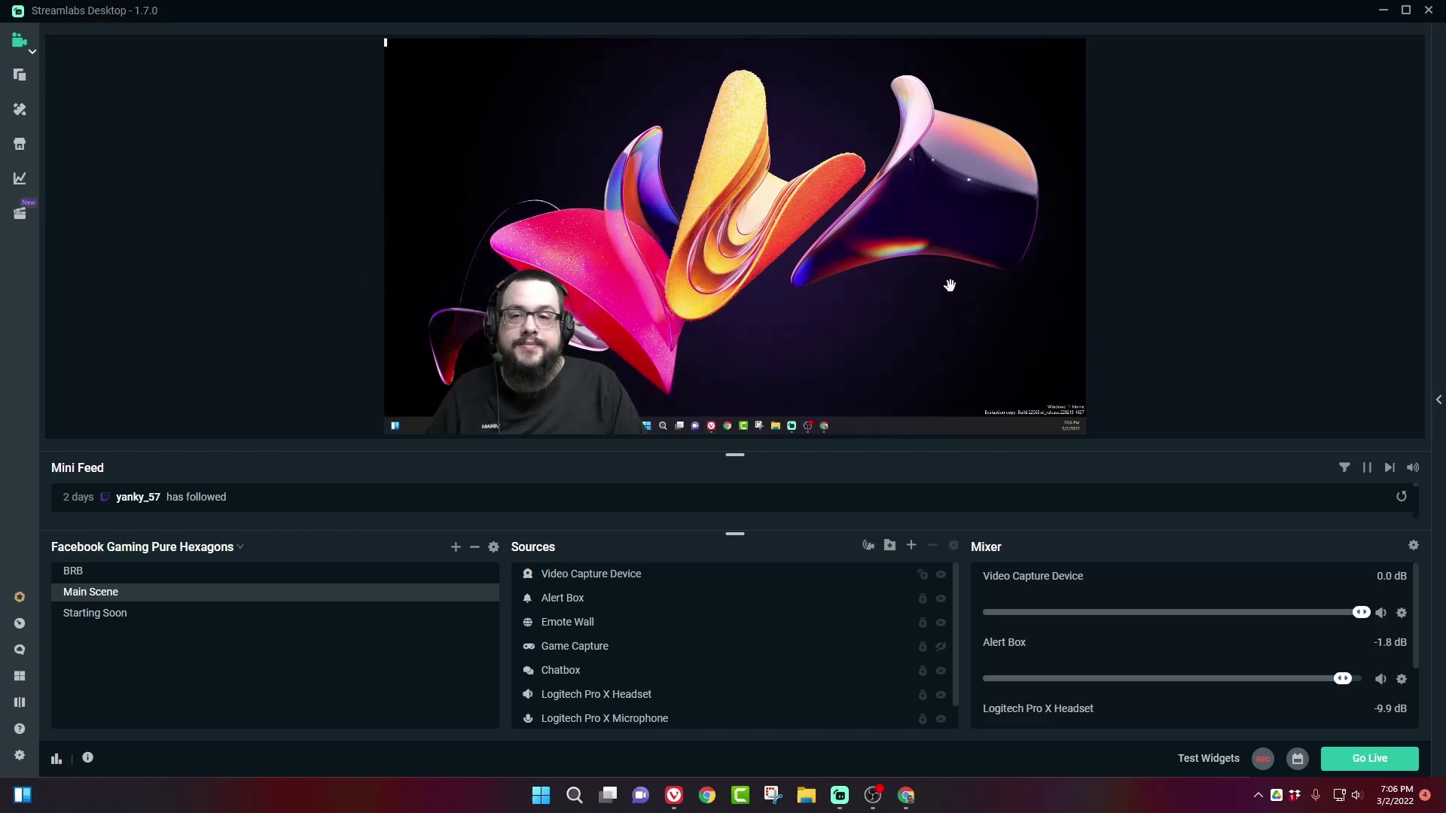